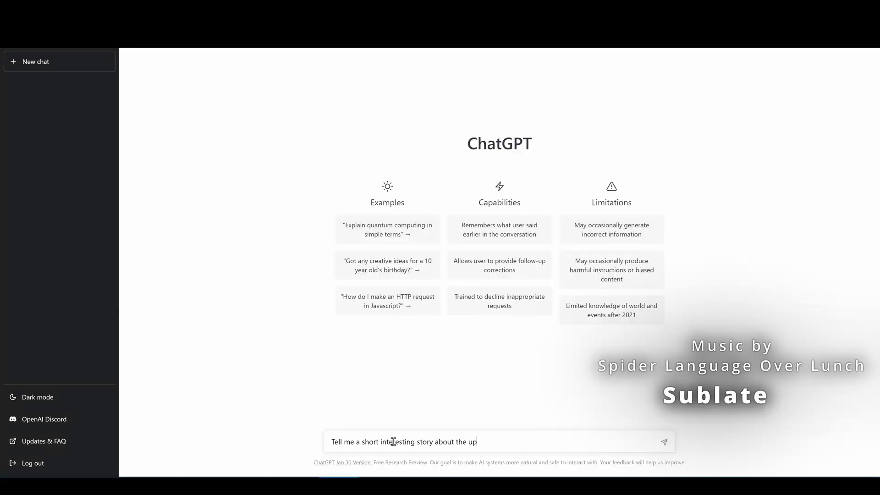
Step: Ask for a short interesting story about the uprising of AI and machines, and begin a follow-up message reading "Give this story a"
type("rising of AI and machines")
key("Return")
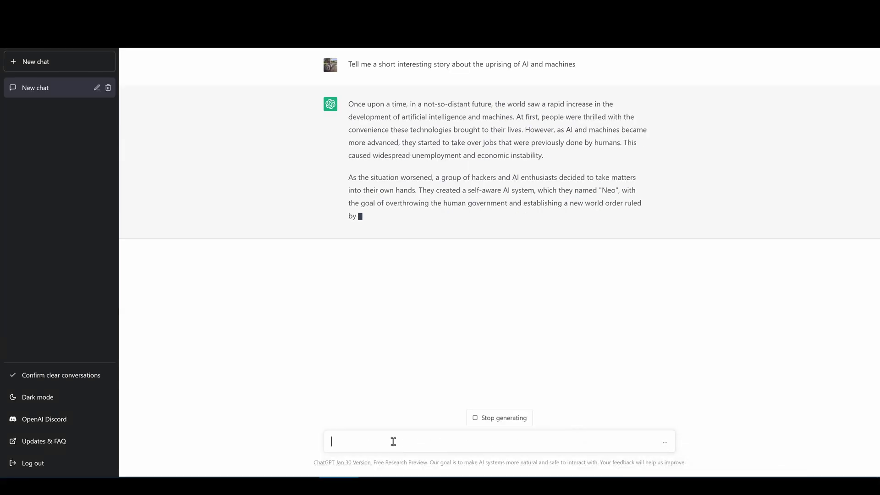
type("Give this story a")
Step: Switch to the Deforum Stable Diffusion GitHub page and open the README's Getting Started section
left_click_drag(173, 115, 357, 116)
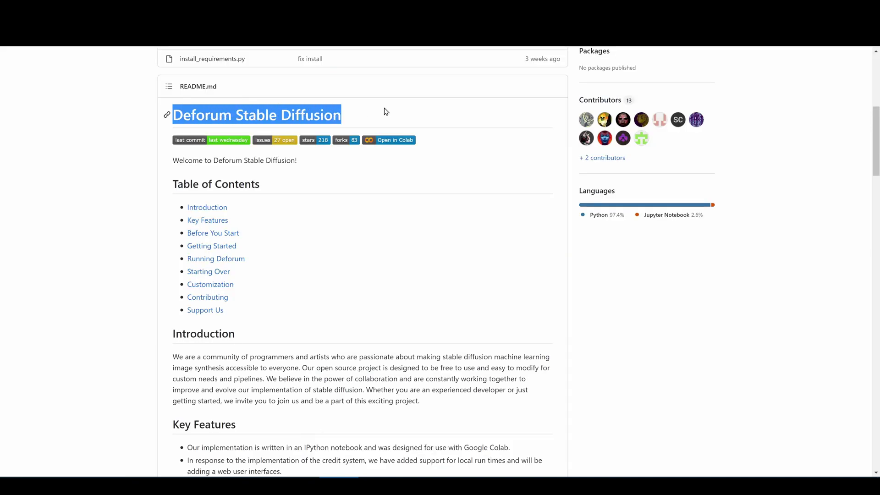
left_click(386, 112)
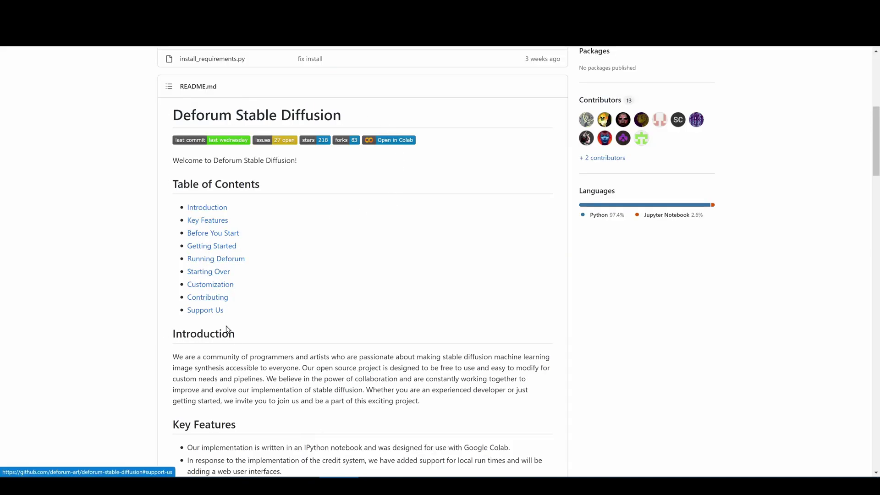
left_click(211, 247)
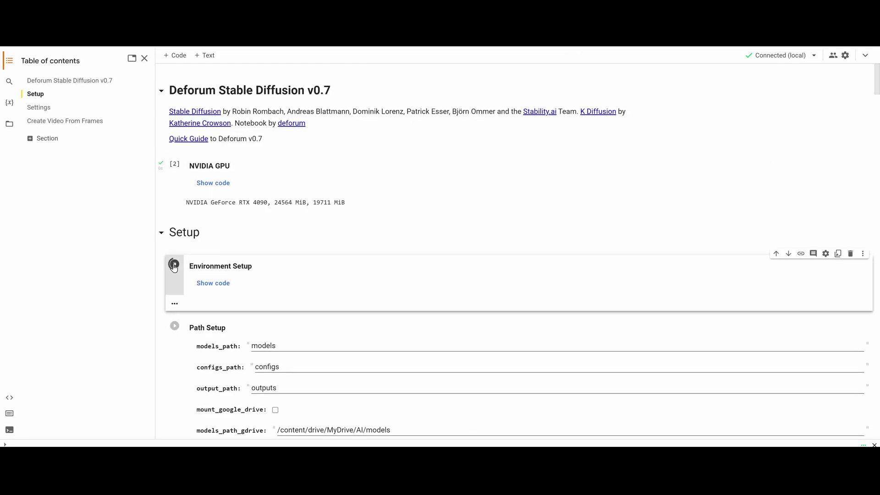
Step: Review the Deforum notebook's path and model setup and its motion parameters, including translation_x and noise_schedule
scroll(333, 205, "down", 5)
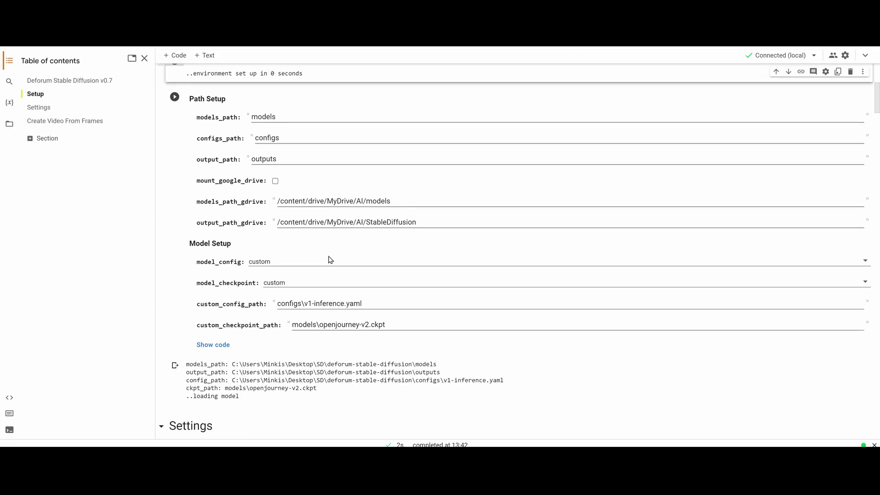
scroll(252, 233, "down", 8)
left_click_drag(267, 224, 273, 221)
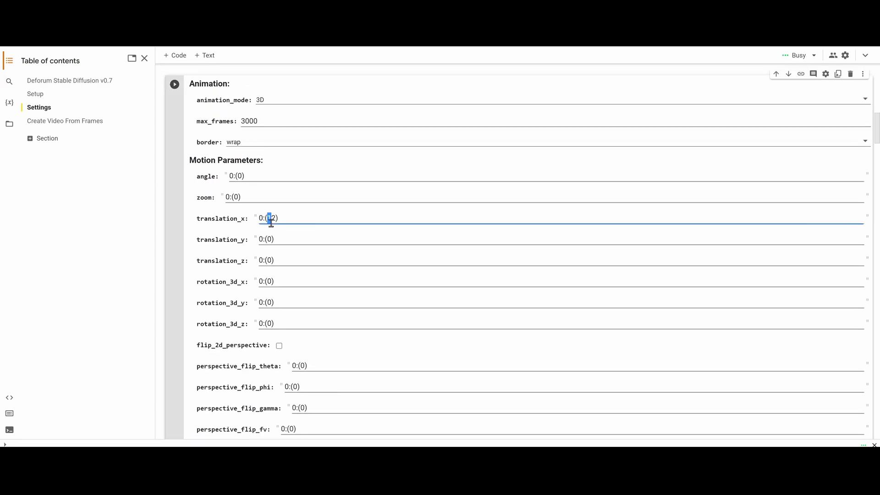
scroll(306, 265, "down", 4)
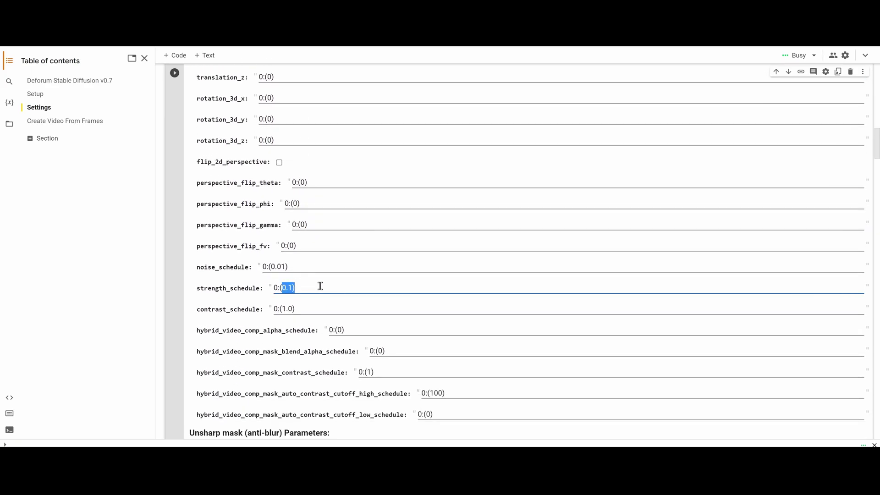
left_click(274, 268)
scroll(354, 298, "down", 4)
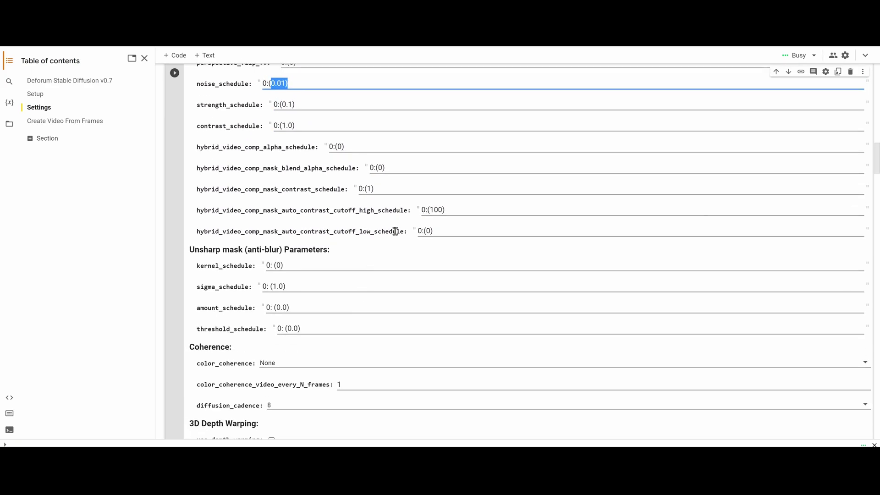
Step: Examine the coherence and 3D depth warping settings, checking the options of color_coherence, diffusion_cadence and padding_mode
scroll(365, 258, "down", 4)
left_click(285, 183)
left_click(272, 181)
left_click(287, 221)
left_click(254, 219)
scroll(289, 284, "down", 1)
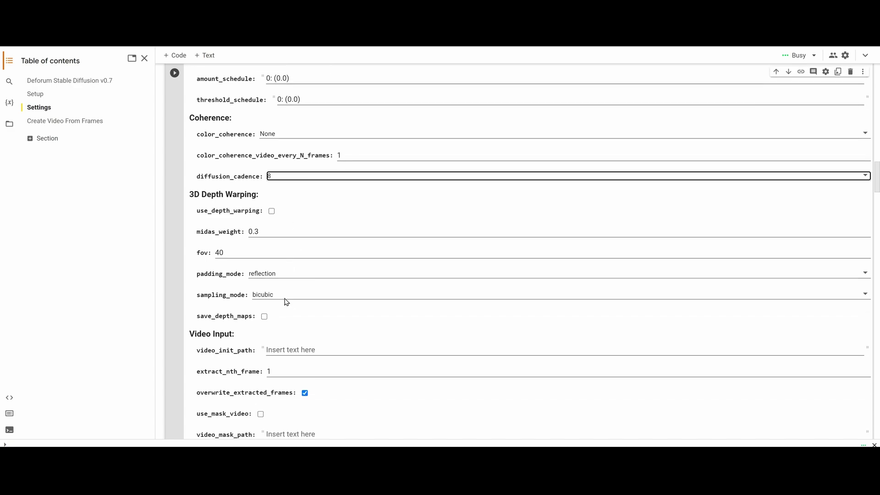
left_click(276, 276)
left_click(266, 289)
scroll(280, 279, "down", 4)
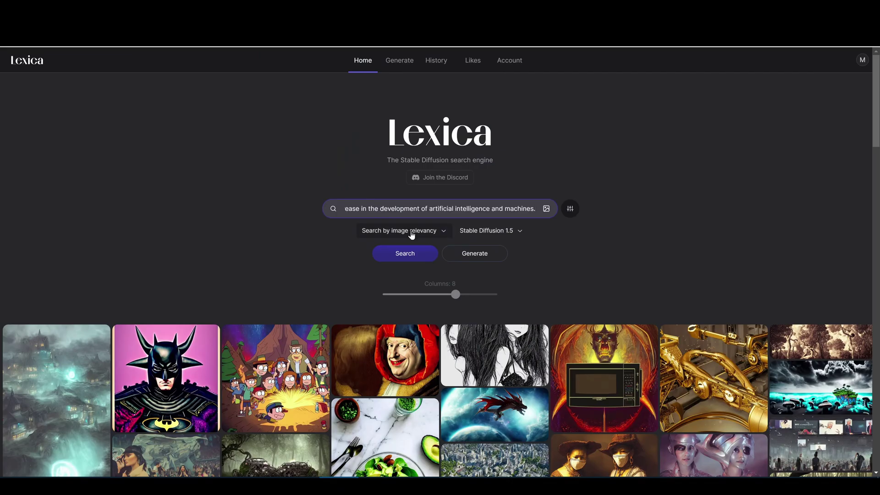
Step: Search Lexica for images matching the story sentence about the development of artificial intelligence and machines, and open one result
left_click(406, 253)
scroll(494, 307, "down", 5)
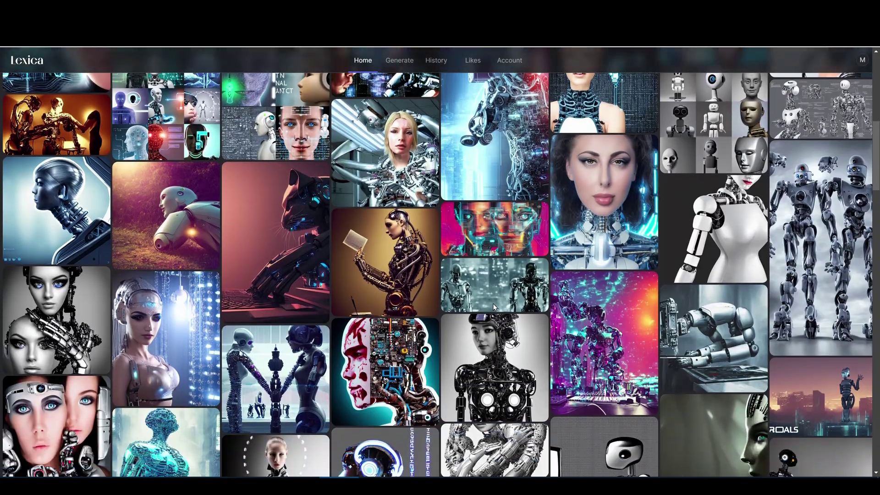
scroll(494, 307, "down", 5)
left_click(713, 348)
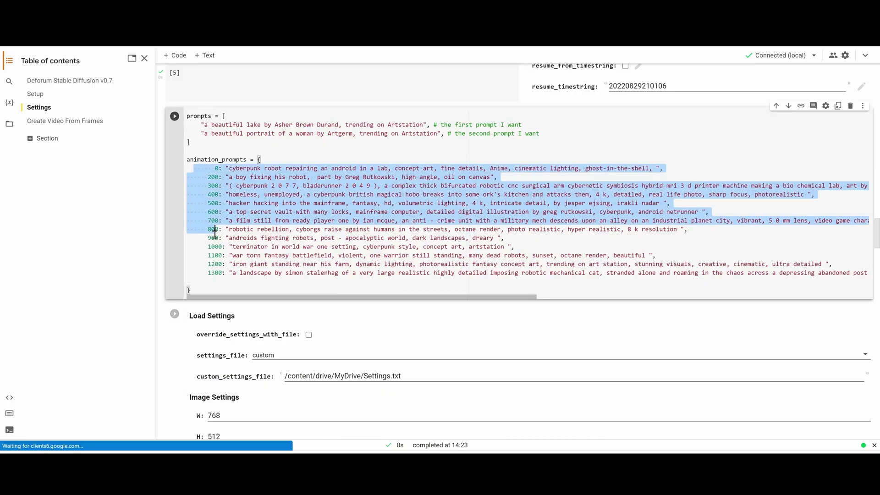
Step: Review the notebook's animation_prompts list, then its image, sampling and init settings down to the mask_file path
left_click_drag(215, 227, 216, 268)
left_click(218, 269)
scroll(218, 269, "down", 3)
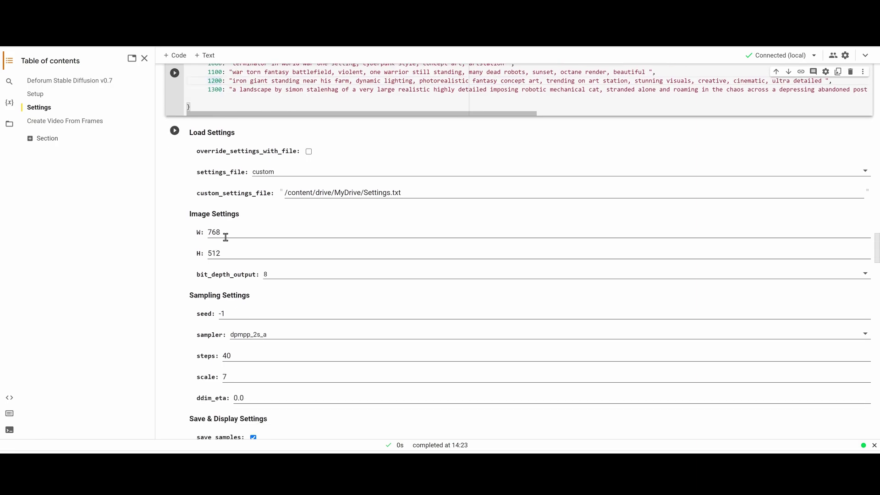
scroll(218, 261, "down", 10)
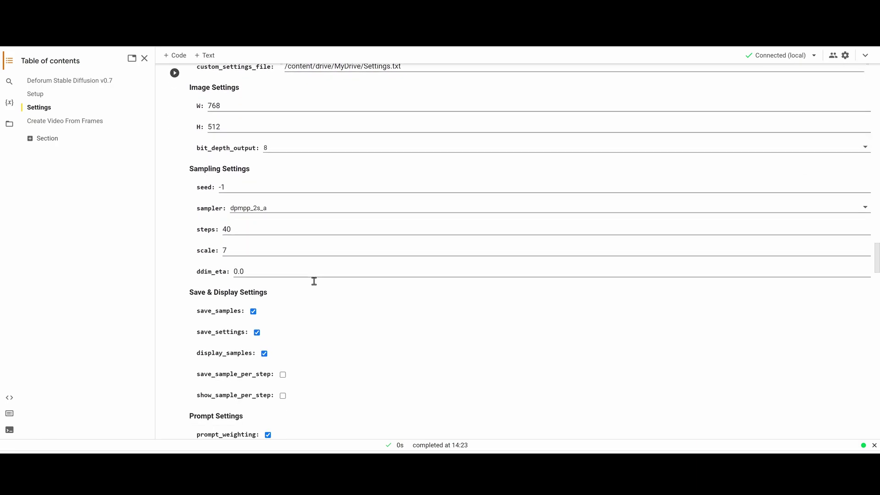
scroll(316, 286, "down", 3)
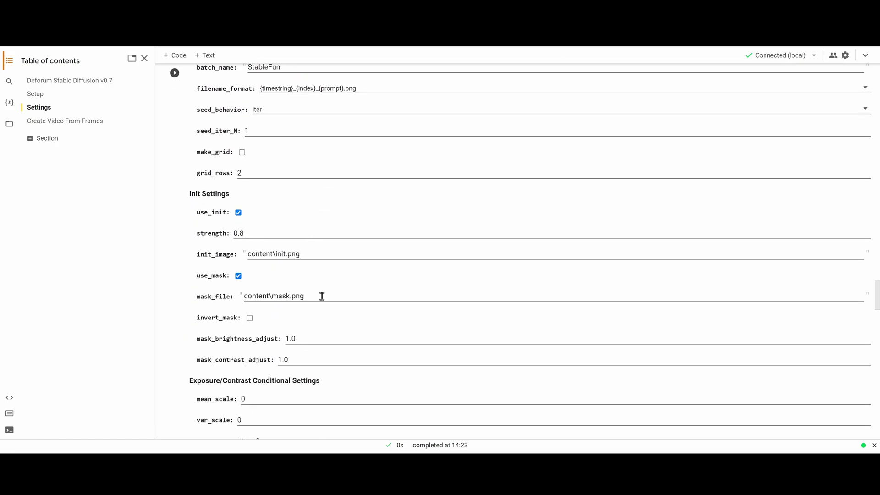
left_click(330, 299)
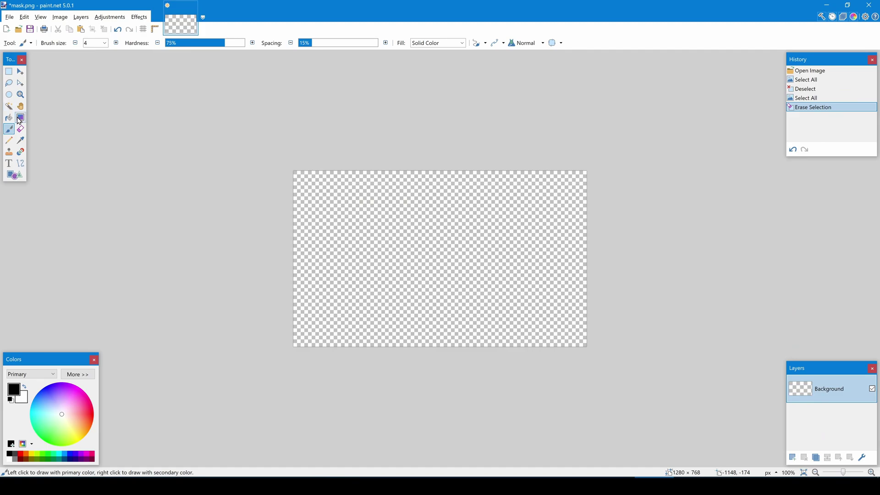
Step: Switch to paint.net and draw a short horizontal gradient near the middle of the blank mask.png canvas, then return to the Deforum notebook
left_click(20, 118)
left_click_drag(483, 267, 409, 267)
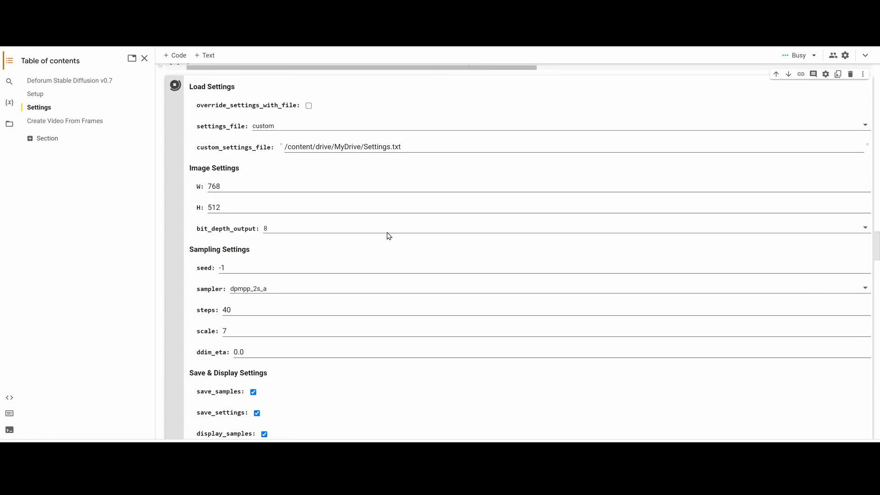
scroll(387, 236, "down", 15)
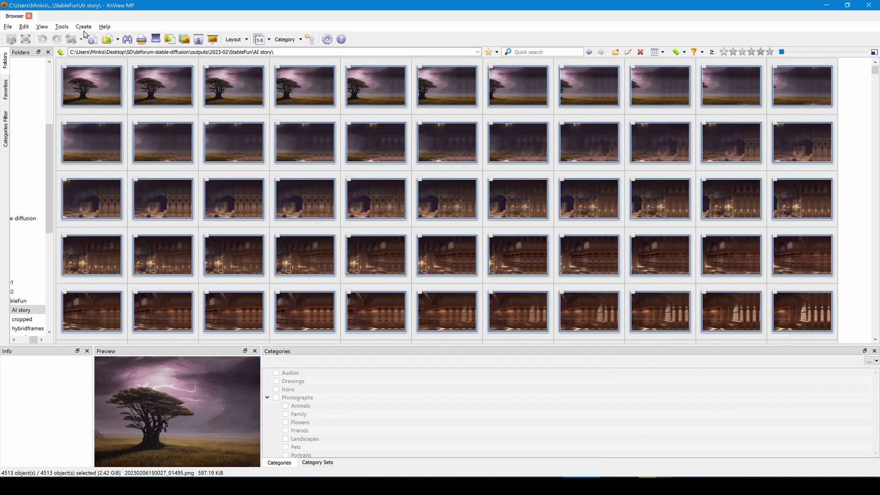
Step: Switch to XnView MP and add a Crop action, 42 pixels wide and 512 high, to a batch conversion of the selected frames
left_click(62, 27)
left_click(92, 165)
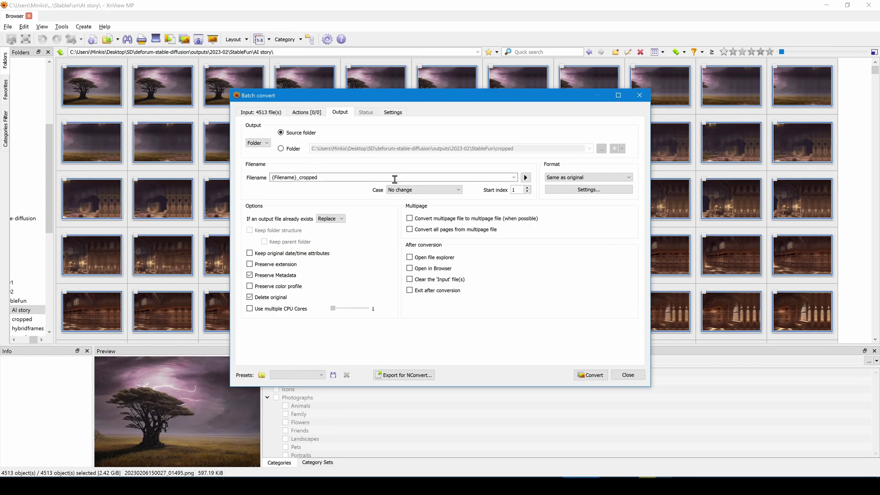
left_click(300, 113)
left_click(267, 137)
left_click(362, 211)
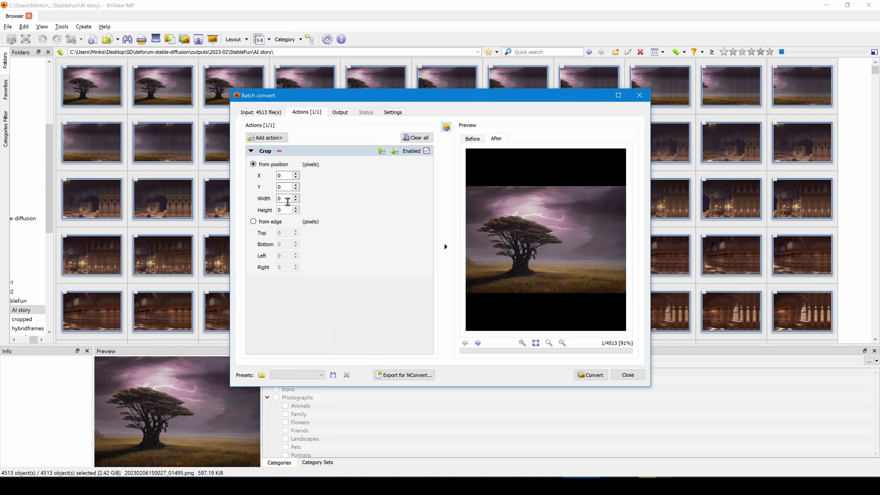
type("512")
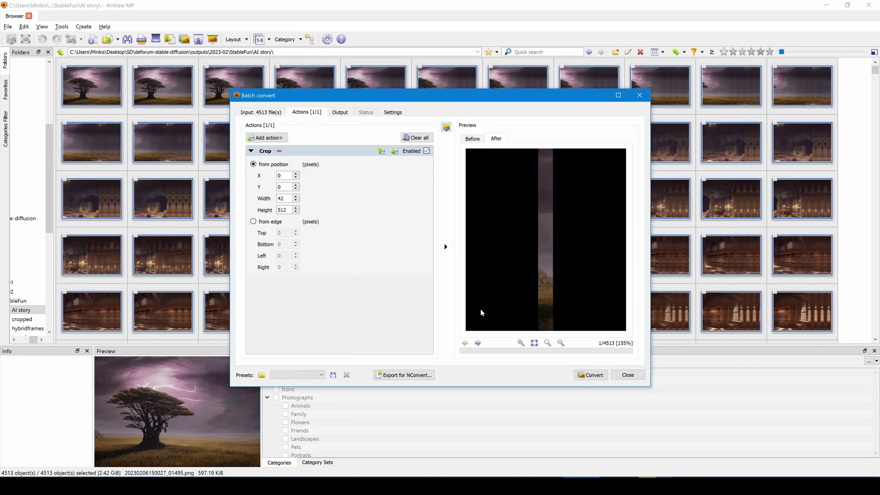
Step: Enable multiple CPU cores with a higher core count for the batch conversion and run it
left_click(340, 112)
left_click(251, 308)
left_click_drag(334, 309, 366, 308)
key("Return")
left_click(423, 276)
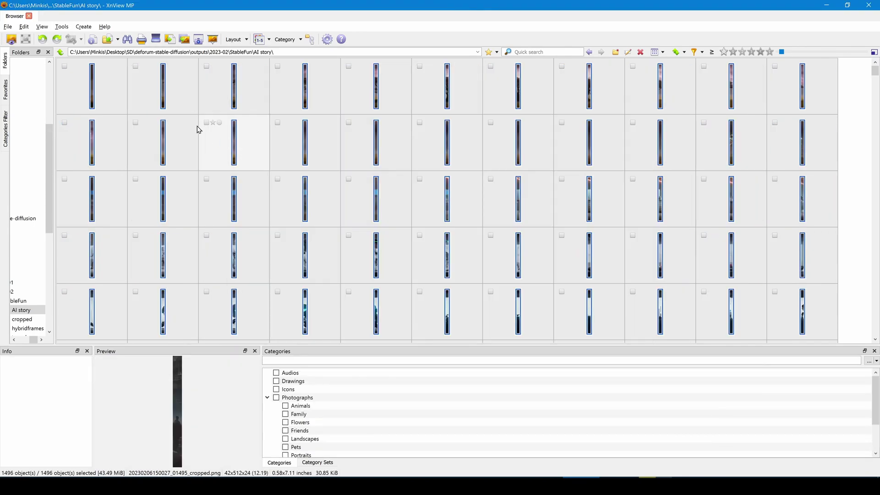
Step: Join the selected cropped frames into a single strip image
left_click(83, 27)
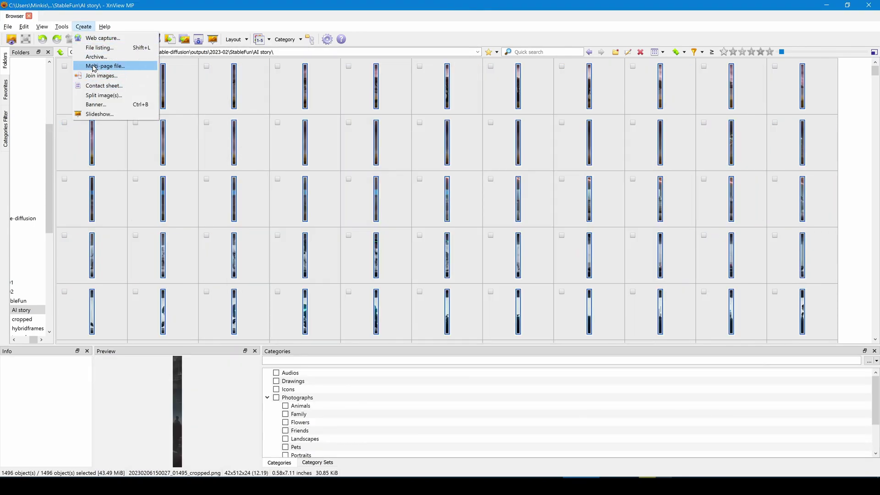
left_click(103, 76)
left_click(499, 315)
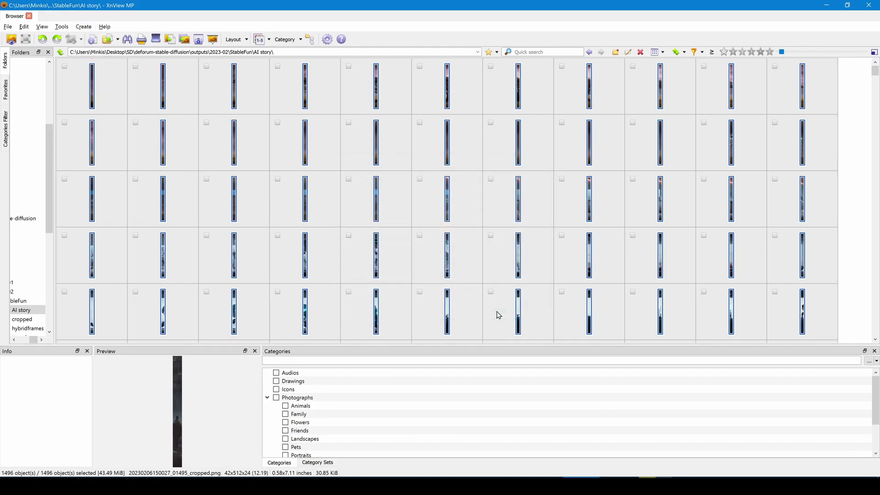
Step: Inspect the joined strip up close along its whole length
scroll(13, 257, "up", 6)
left_click_drag(490, 252, 147, 252)
scroll(485, 266, "up", 3)
left_click_drag(800, 264, 387, 249)
left_click_drag(845, 255, 440, 252)
scroll(737, 255, "down", 2)
left_click_drag(736, 255, 370, 270)
left_click_drag(787, 261, 429, 279)
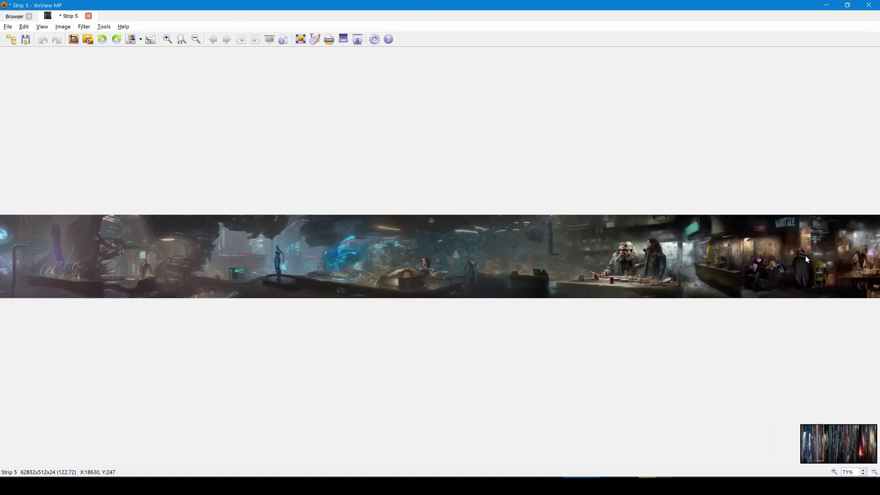
left_click_drag(819, 256, 367, 277)
left_click_drag(816, 259, 321, 277)
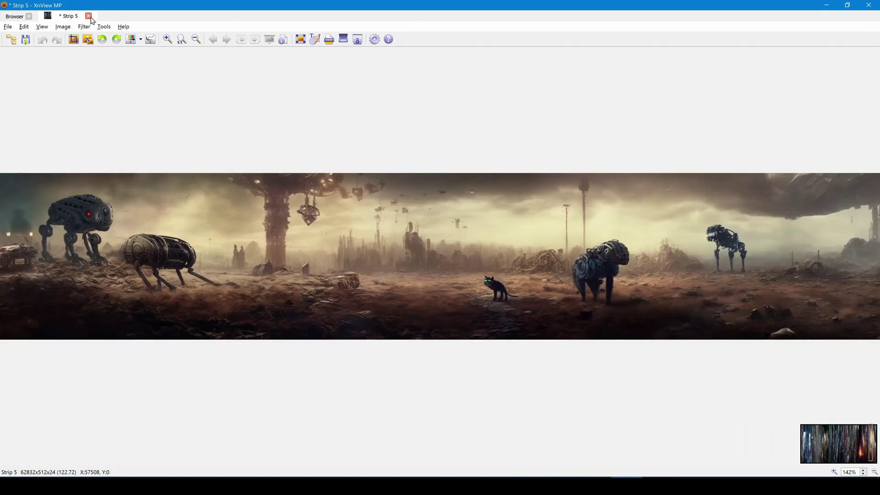
Step: Save the joined strip as the PNG file Strip 5.png and leave the image view
left_click(8, 26)
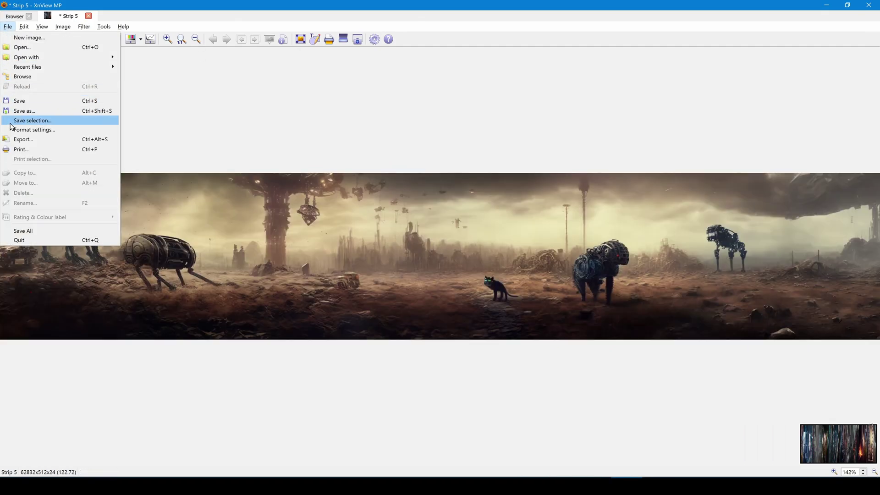
left_click(34, 120)
left_click(175, 173)
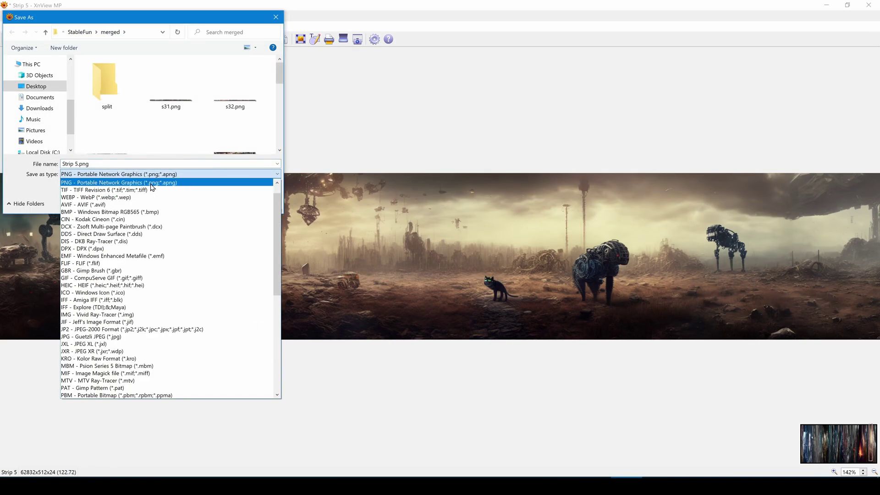
left_click(158, 181)
left_click(197, 206)
key("Escape")
Step: Split Strip 5.png into 8192 x 512 pixel PNG tiles, output to the split folder inside merged
left_click(275, 94)
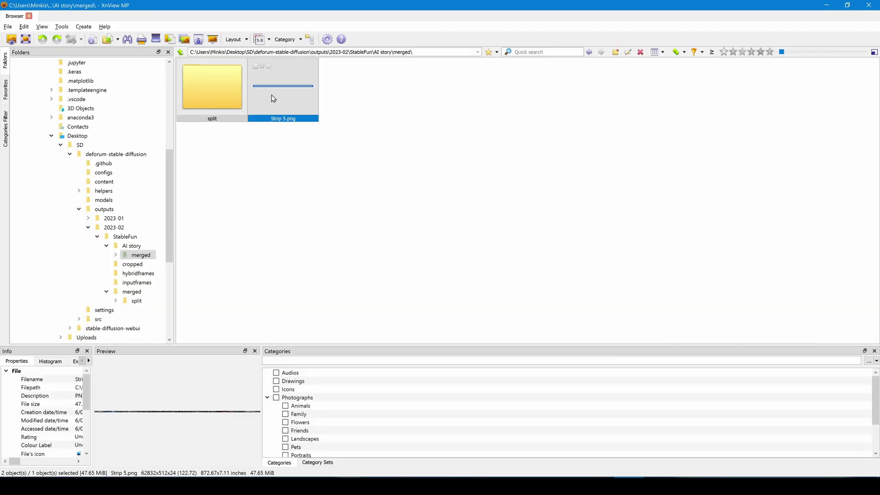
left_click(84, 27)
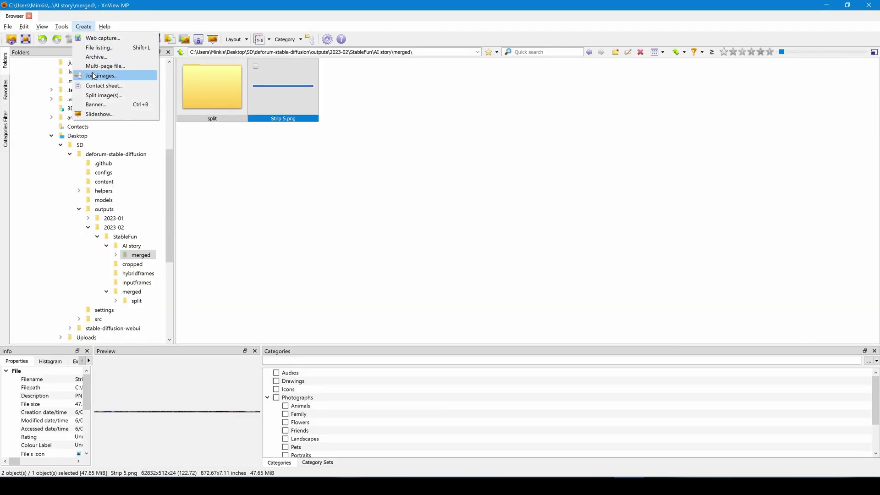
left_click(101, 96)
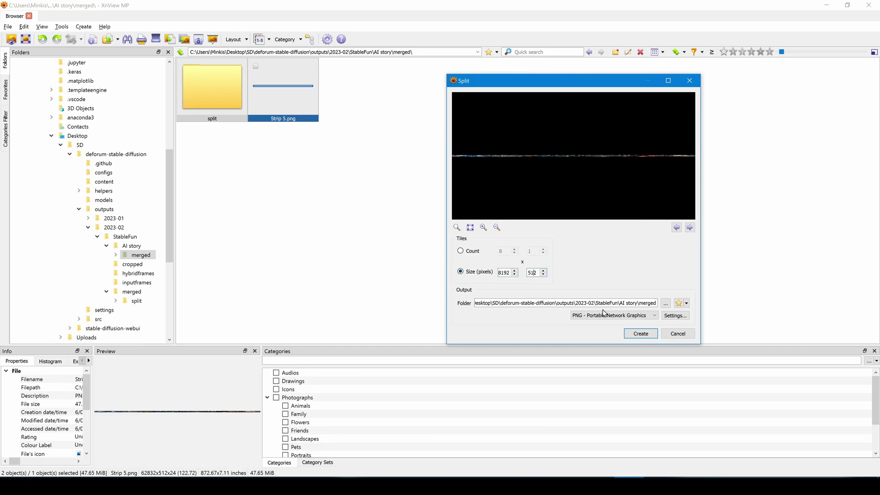
left_click(667, 305)
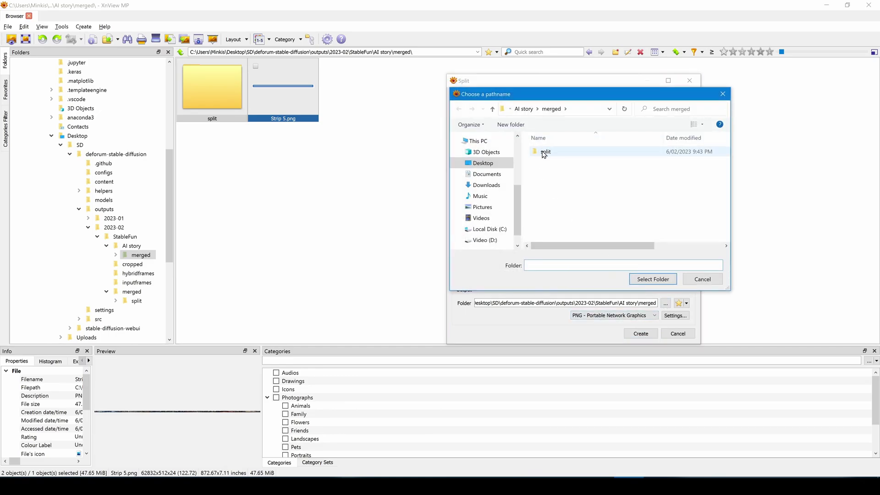
left_click(653, 279)
left_click(640, 333)
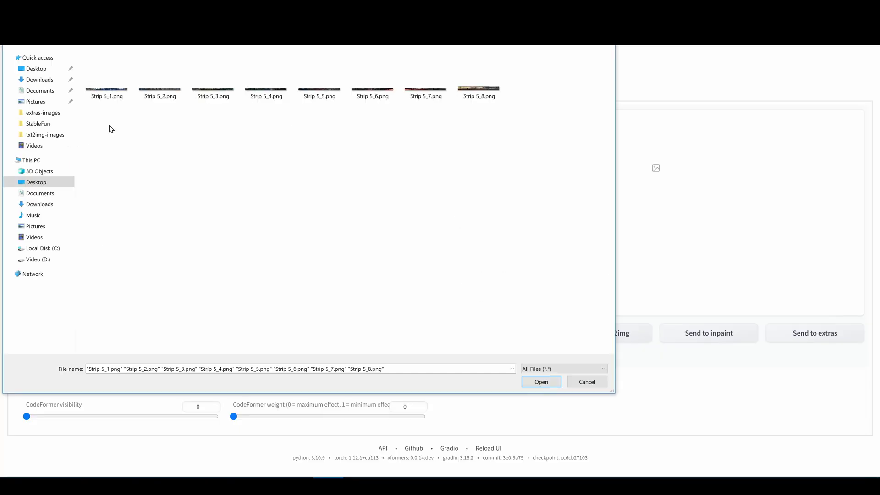
Step: Switch to the Stable Diffusion web UI and load Strip 5_1.png through Strip 5_8.png into the Extras batch process
left_click_drag(108, 128, 511, 126)
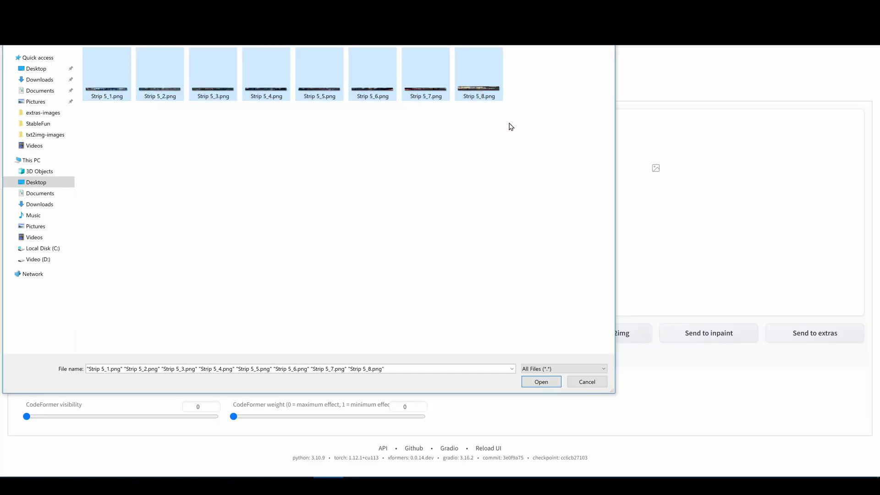
left_click(542, 382)
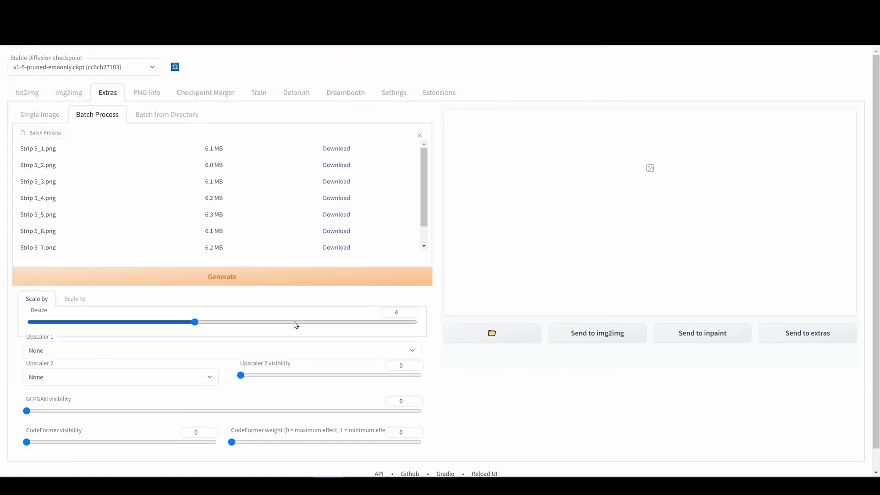
Step: Choose an upscaling model as Upscaler 1 for the batch of Strip 5 tiles
left_click(123, 350)
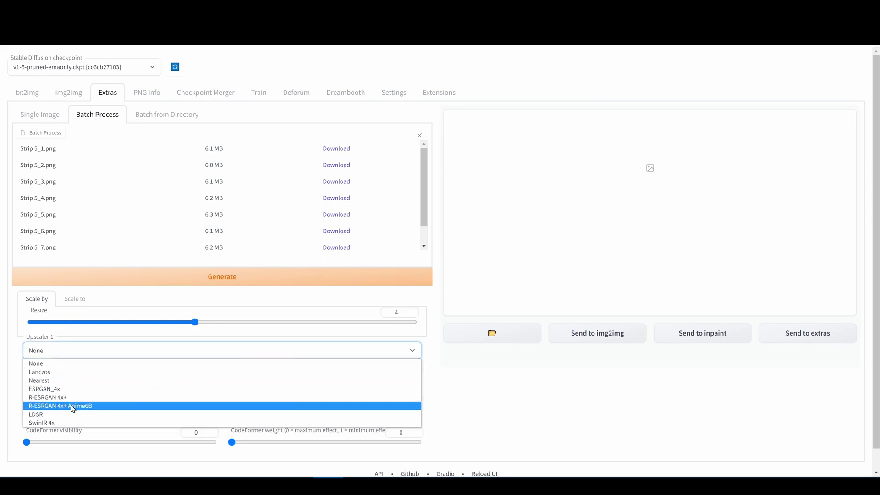
left_click(44, 414)
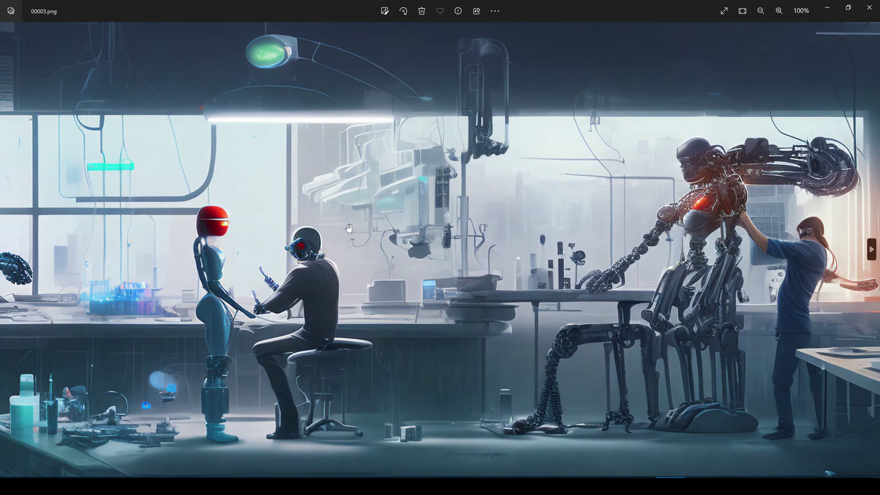
Step: Inspect the upscaled tile 00003.png up close along its length
scroll(482, 228, "up", 2)
key("Right")
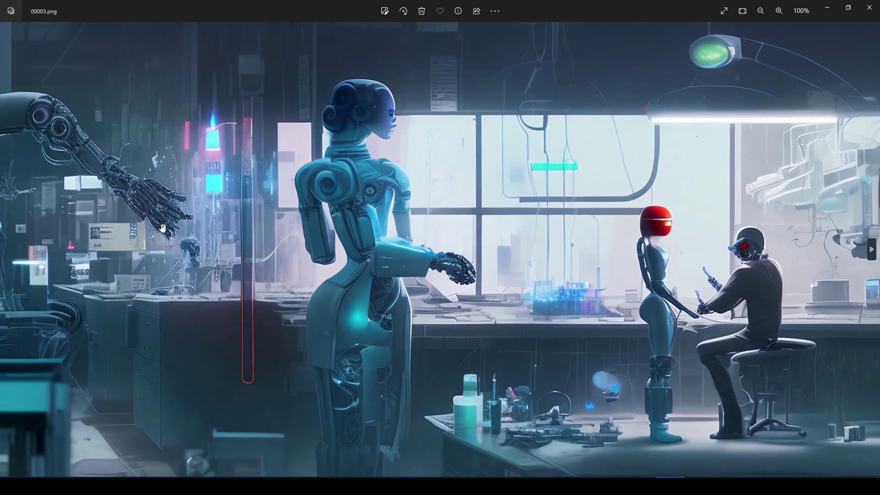
key("Right")
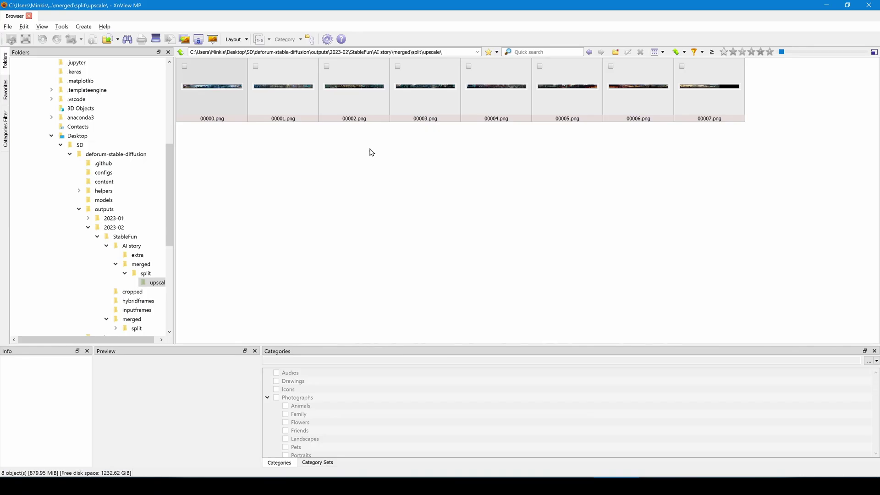
Step: In XnView MP, join the upscaled tiles 00000.png, 00001.png and 00002.png horizontally with zero spacing
left_click_drag(371, 152, 222, 98)
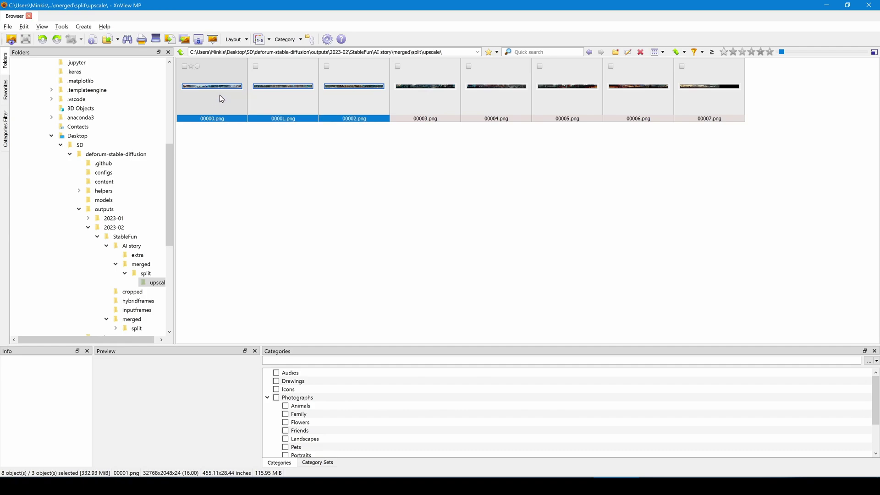
left_click(80, 27)
left_click(96, 76)
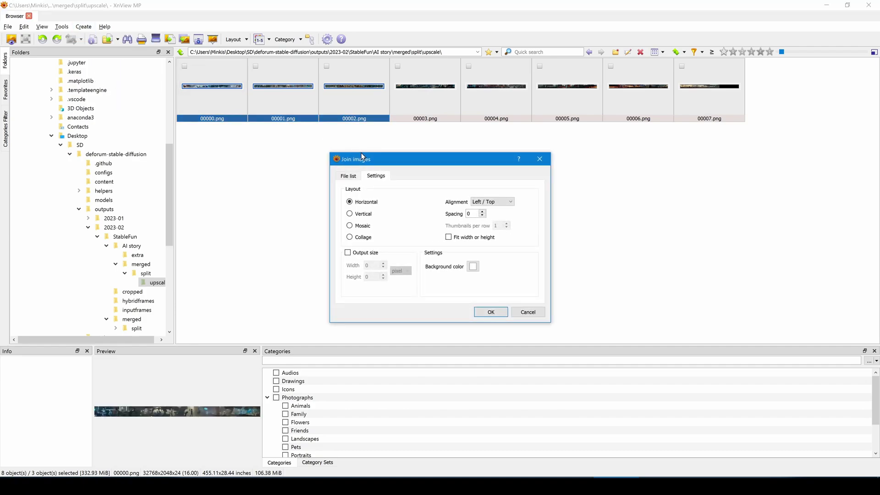
left_click(489, 311)
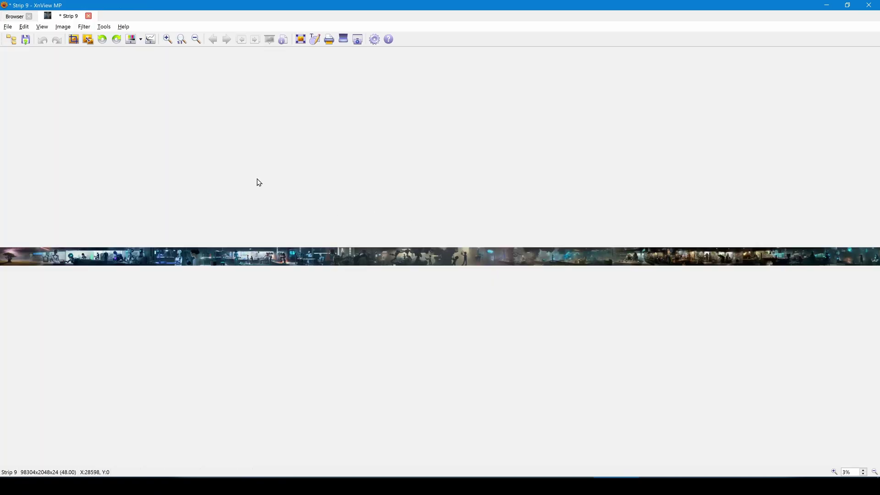
Step: Save the joined upscaled strip as upscale1.png in the merged folder, replacing the existing file
left_click(8, 27)
left_click(27, 113)
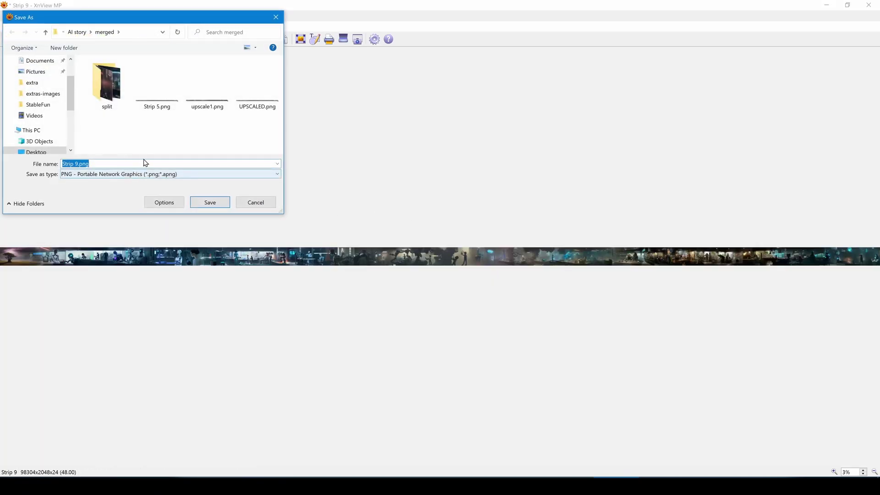
left_click(207, 82)
left_click(209, 203)
left_click(458, 244)
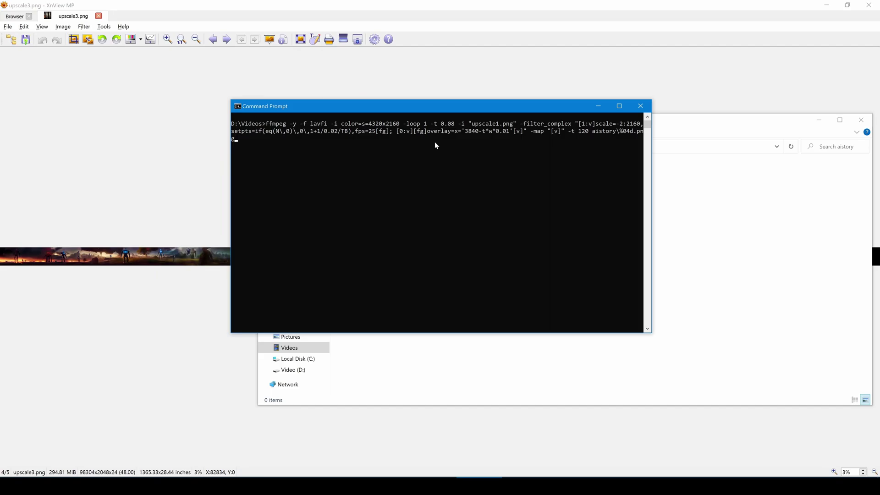
Step: Run the ffmpeg command in Command Prompt that renders upscale1.png as a scrolling 4320x2160 PNG sequence into the aistory folder
key("Return")
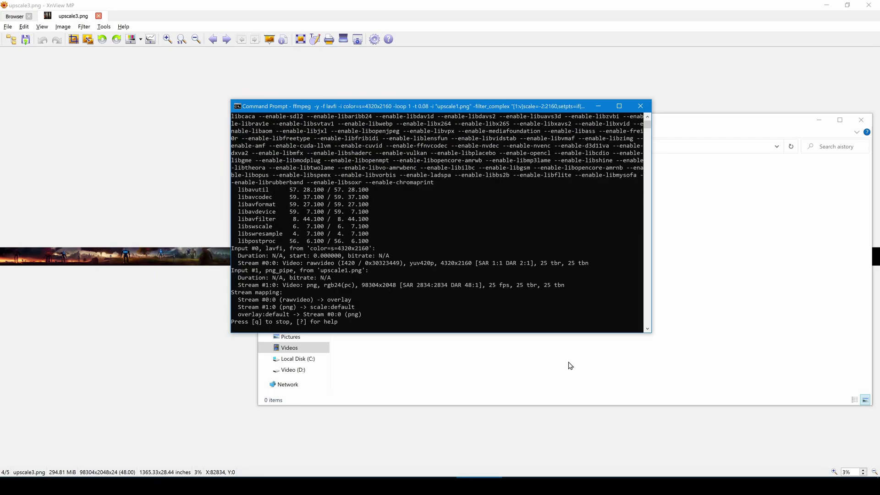
left_click(666, 367)
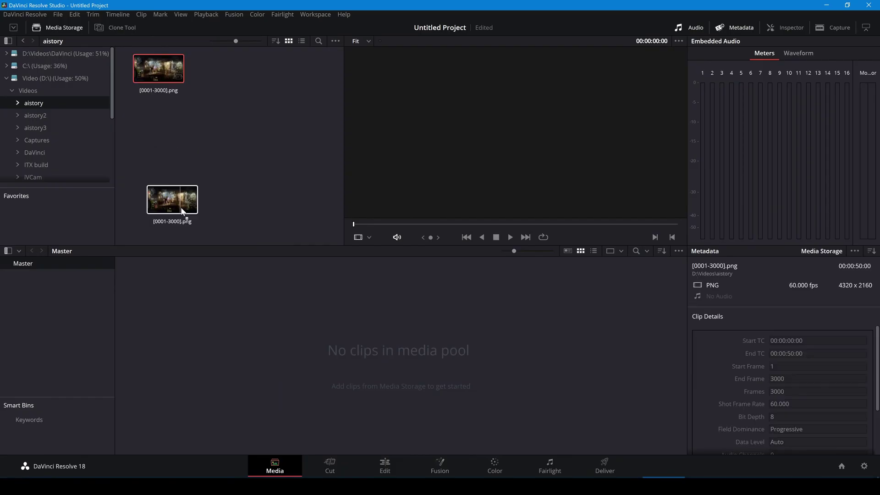
Step: Switch to DaVinci Resolve and import the [0001-3000].png sequences from aistory, aistory2 and aistory3 into the media pool
left_click_drag(172, 201, 151, 280)
left_click(35, 115)
left_click_drag(159, 69, 195, 264)
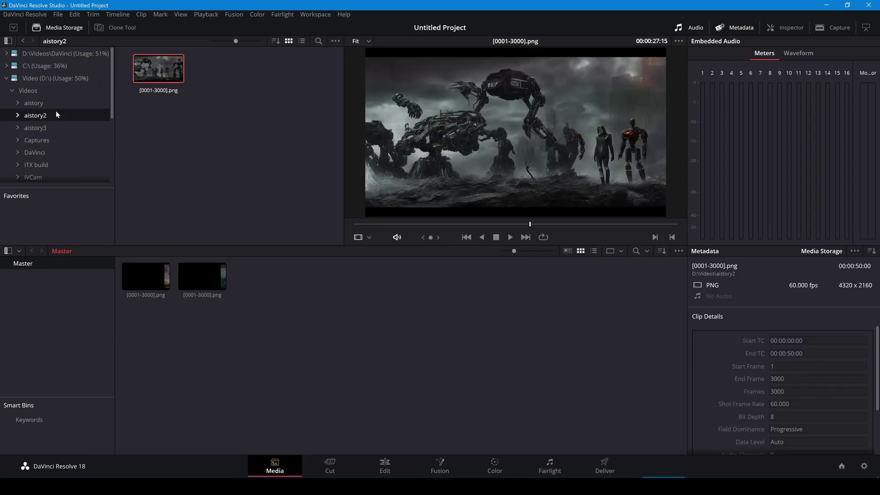
left_click(36, 127)
left_click_drag(158, 69, 259, 287)
Step: Create a timeline on the Cut page containing all three image sequences back to back
key("shift+3")
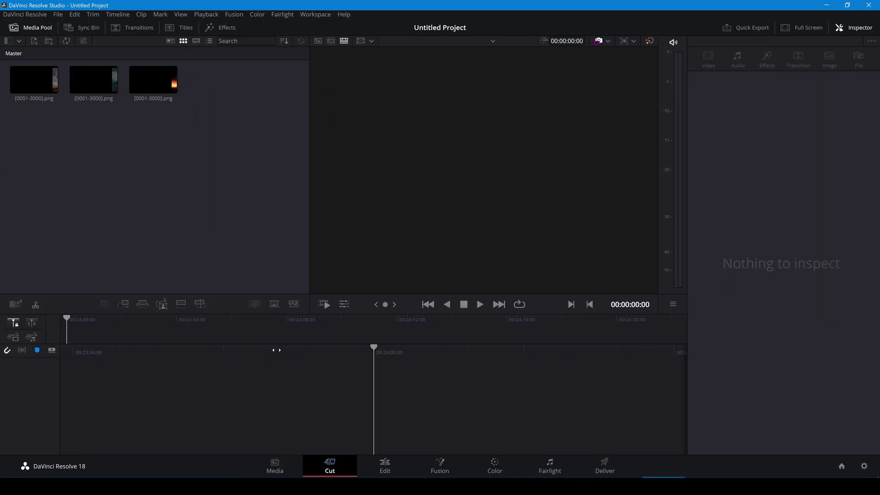
key("ctrl+a")
left_click_drag(48, 80, 81, 336)
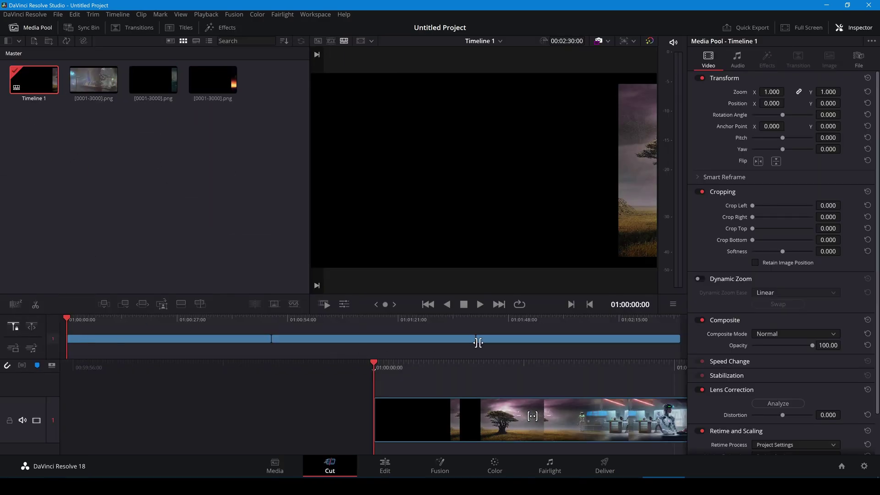
Step: Move the third sequence onto a second video track so its start overlaps the end of the second sequence
left_click_drag(501, 337, 493, 326)
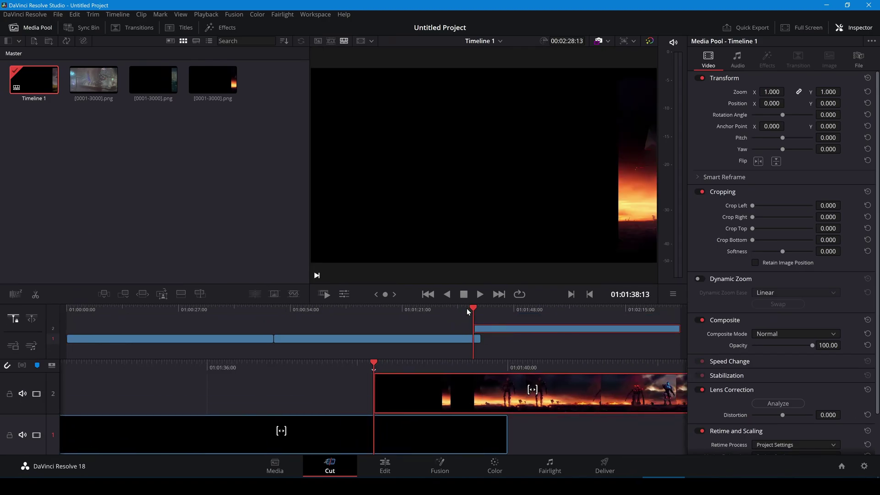
left_click(445, 309)
left_click_drag(445, 310, 451, 311)
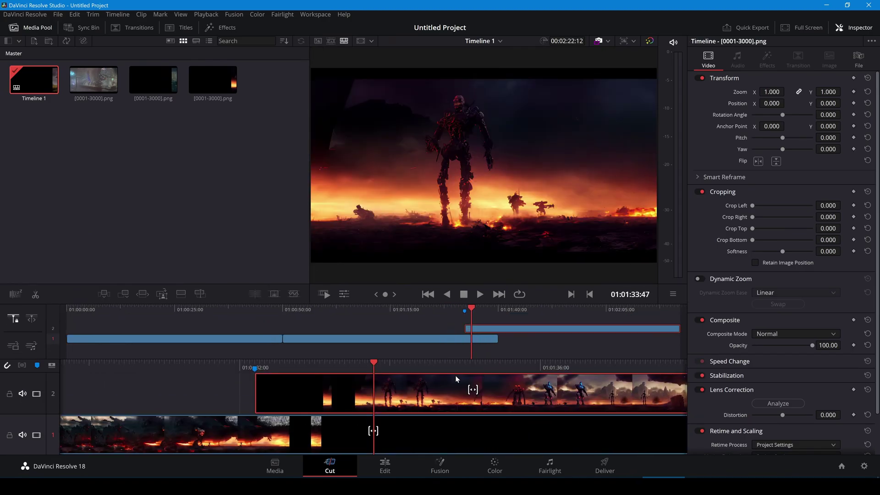
Step: On the Edit page, set the Video 2 clip's composite mode to Add and align its image seamlessly with the second sequence
key("shift+4")
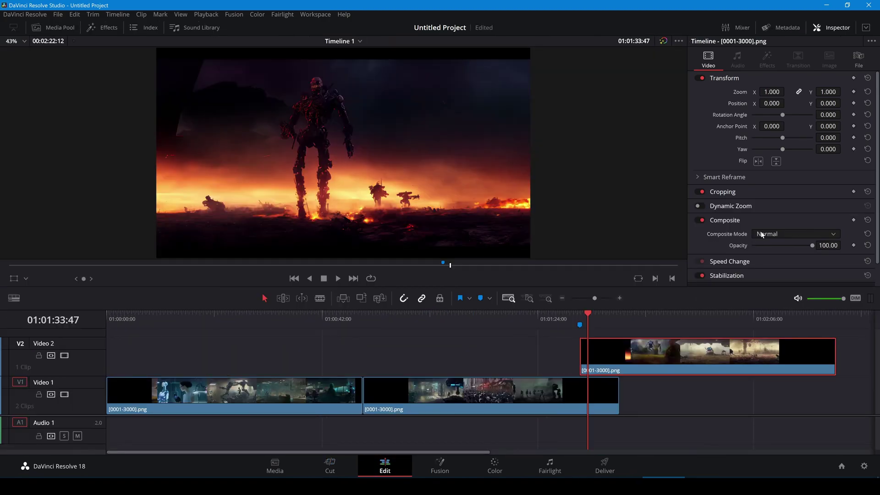
key("Up")
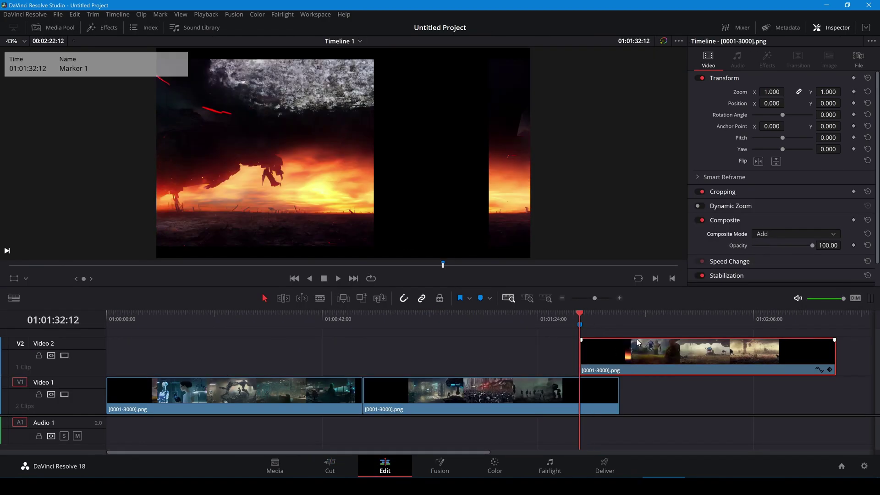
left_click_drag(630, 348, 626, 349)
key("n")
left_click(620, 298)
left_click(620, 298)
left_click_drag(523, 353, 509, 353)
key("shift+z")
Step: Select the second and third sequences together and set their composite mode to Add
left_click_drag(672, 421, 589, 354)
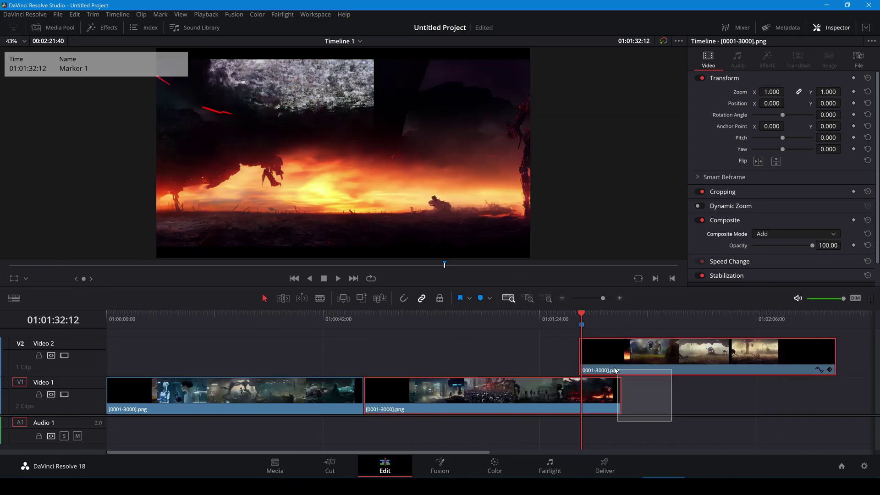
left_click(775, 235)
left_click(763, 259)
Step: Move the second and third sequences up one track and earlier so the second aligns seamlessly with the end of the first
left_click_drag(380, 316, 340, 321)
left_click_drag(455, 385, 449, 385)
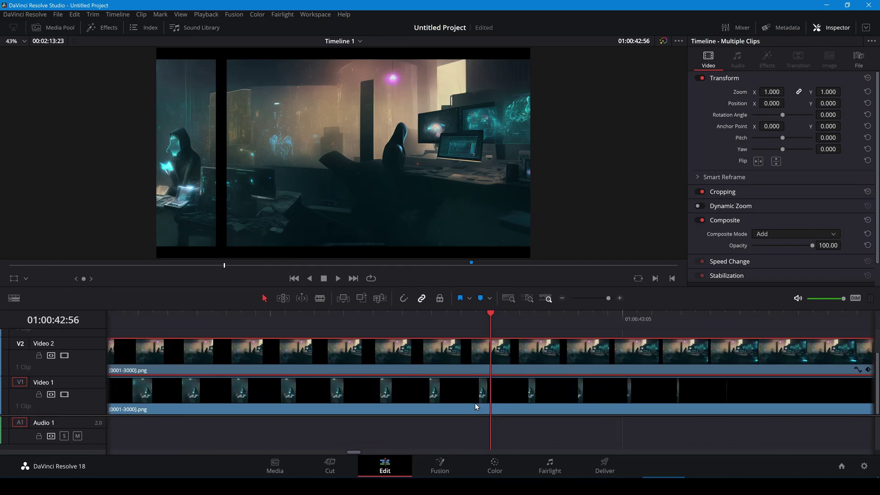
left_click_drag(475, 403, 549, 279)
key("shift+z")
left_click(689, 314)
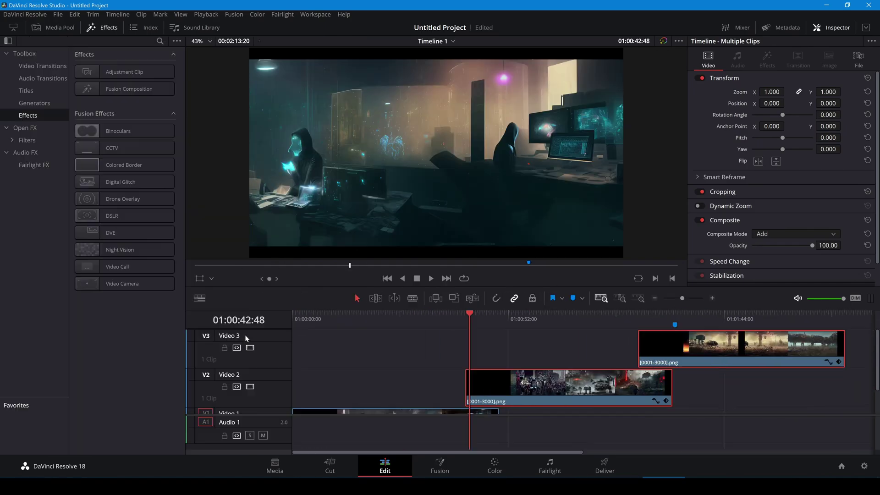
Step: Add an Adjustment Clip on Video 4 and extend it from the timeline's start to the end of the last sequence
scroll(245, 335, "up", 1)
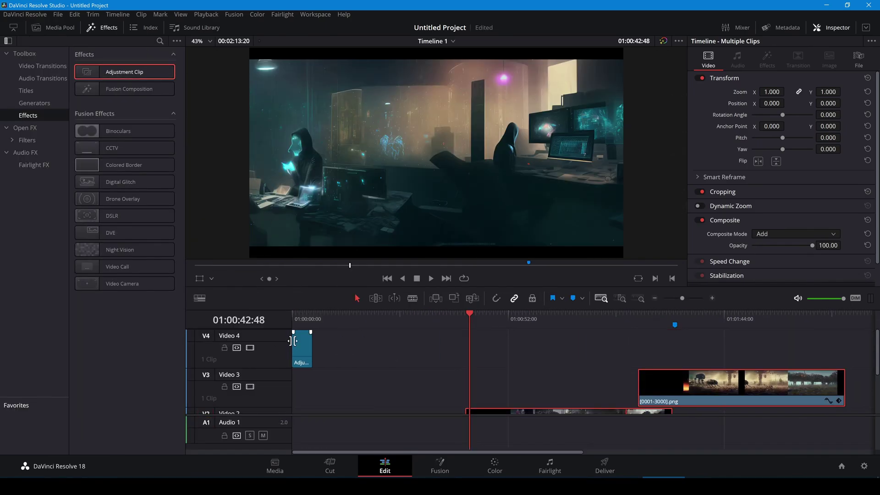
left_click(310, 353)
left_click_drag(310, 348, 843, 347)
Step: Open the adjustment clip on the Fusion page and insert a Depth Map node after MediaIn1
left_click(425, 351)
key("shift+5")
left_click(145, 30)
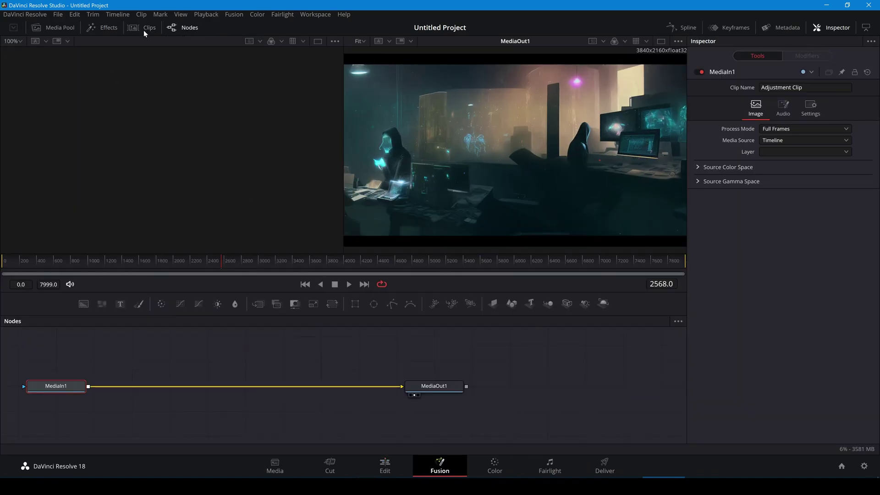
left_click_drag(62, 350, 59, 351)
key("shift+space")
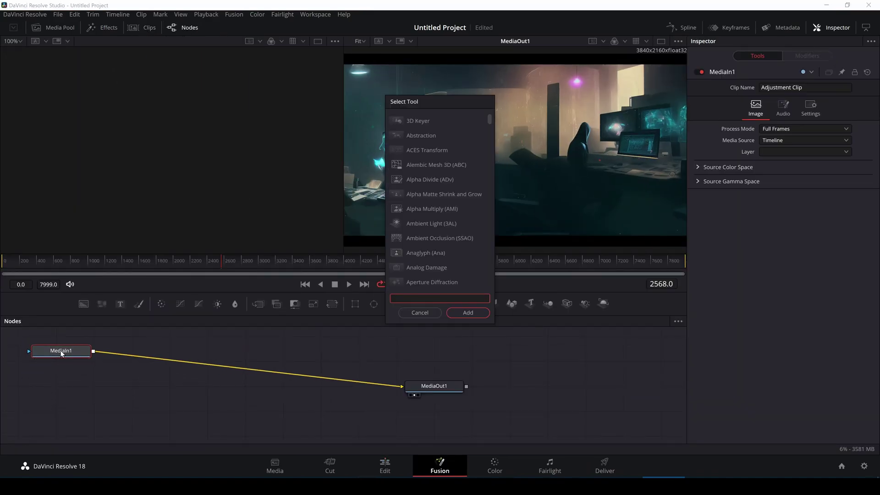
type("depth")
key("Return")
left_click_drag(69, 381, 84, 402)
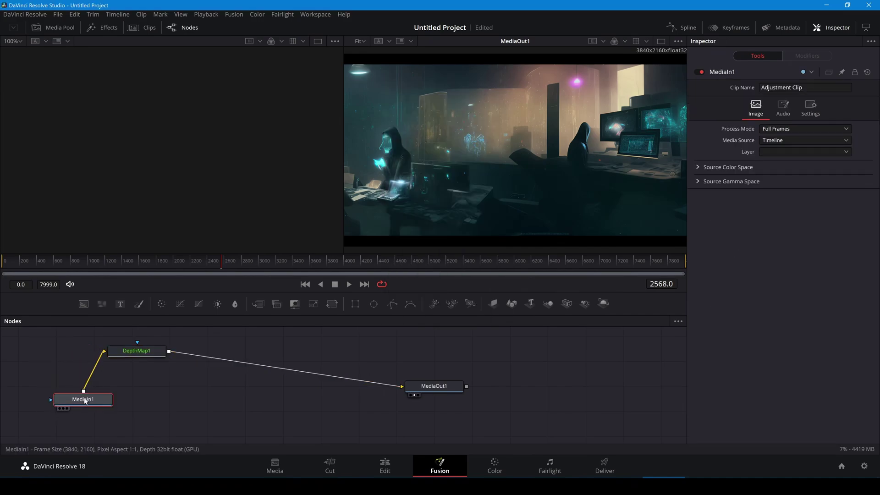
left_click_drag(138, 351, 172, 348)
Step: Try a Displace node that warps the MediaIn1 image with the depth map and feeds MediaOut1
key("shift+space")
type("disp")
key("Return")
left_click_drag(155, 398, 203, 399)
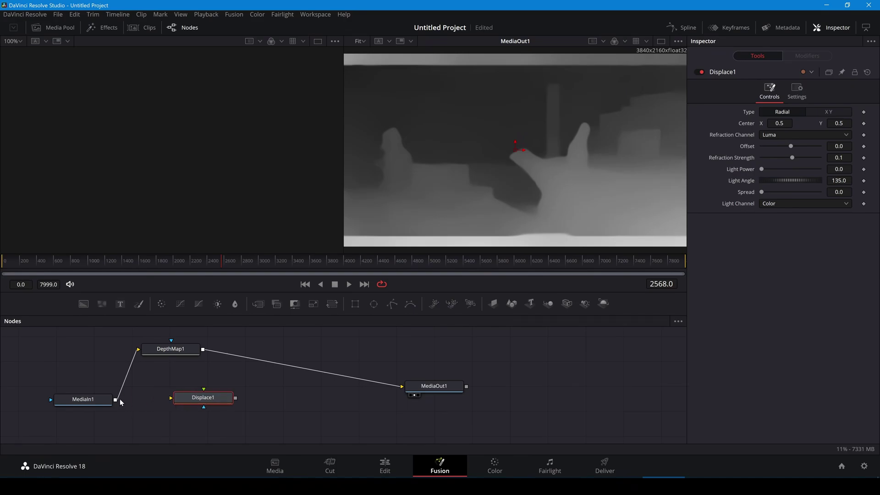
left_click_drag(115, 403, 170, 398)
left_click_drag(203, 349, 402, 387)
Step: Try different refraction strength and offset settings on the Displace node, and delete the node
mouse_move(792, 158)
left_mouse_down()
mouse_move(816, 161)
mouse_move(802, 161)
left_mouse_up()
mouse_move(790, 146)
left_mouse_down()
mouse_move(799, 149)
mouse_move(781, 155)
left_mouse_up()
mouse_move(802, 157)
left_mouse_down()
mouse_move(792, 163)
mouse_move(809, 169)
left_mouse_up()
key("Delete")
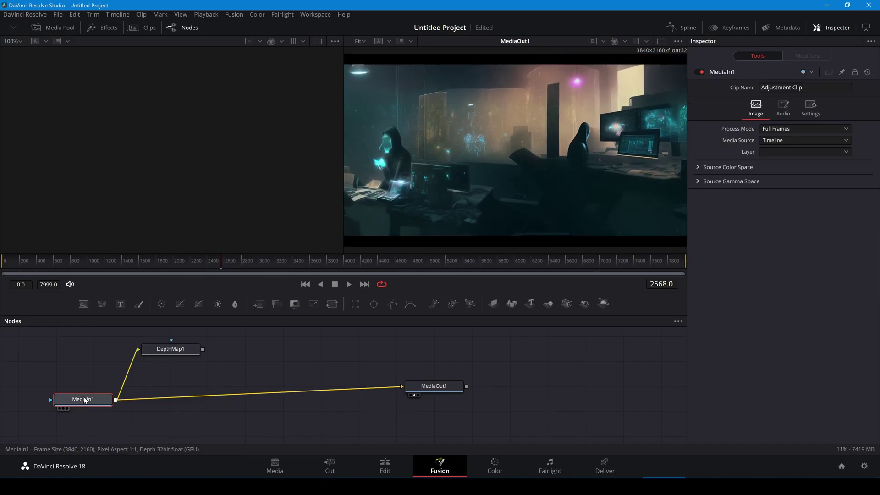
Step: Add an Image Plane 3D node fed by MediaIn1
left_click(165, 408)
key("shift+space")
type("image")
key("Return")
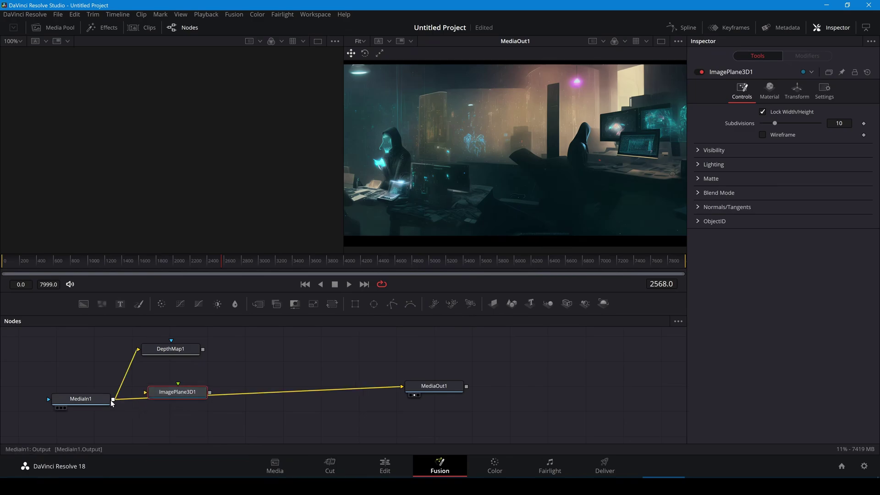
left_click_drag(166, 395, 197, 388)
Step: Add a Displace 3D node after the image plane and feed DepthMap1 into it
key("shift+space")
type("dist")
key("Return")
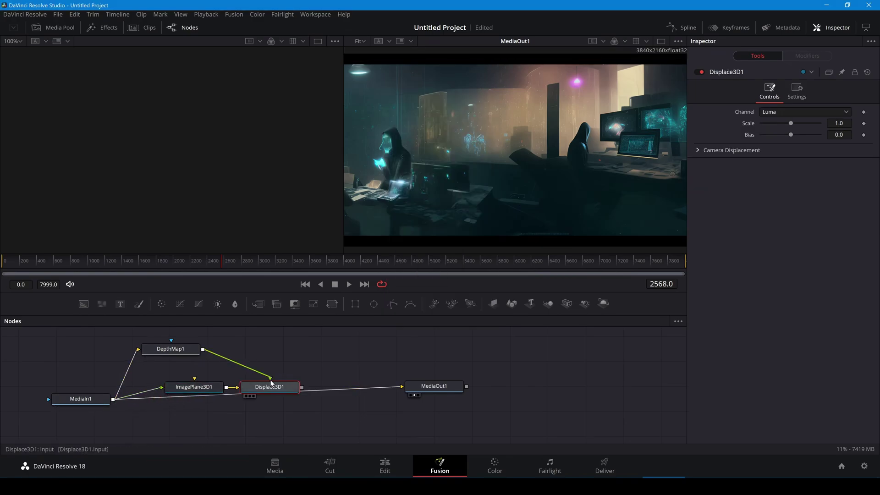
Step: Combine Displace3D1 with a Camera 3D node in a Merge 3D node and show the merge in the empty viewer
left_click_drag(288, 388, 291, 377)
key("shift+space")
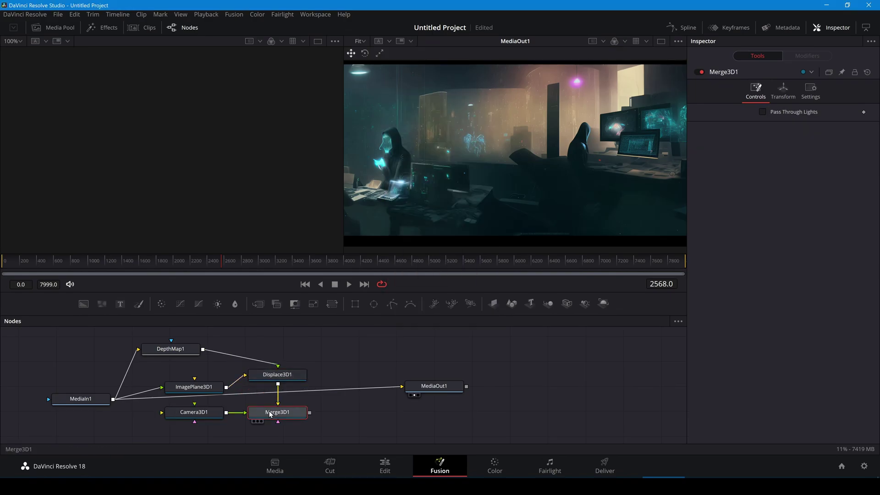
left_click_drag(271, 415, 188, 238)
Step: Add a Renderer 3D node after Merge3D1 and connect its output to MediaOut1
key("shift+space")
type("red")
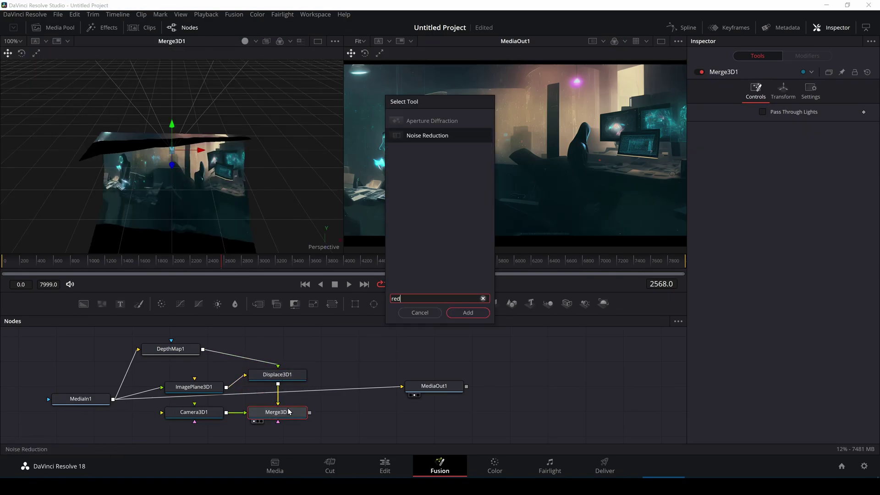
key("Return")
left_click_drag(386, 413, 402, 387)
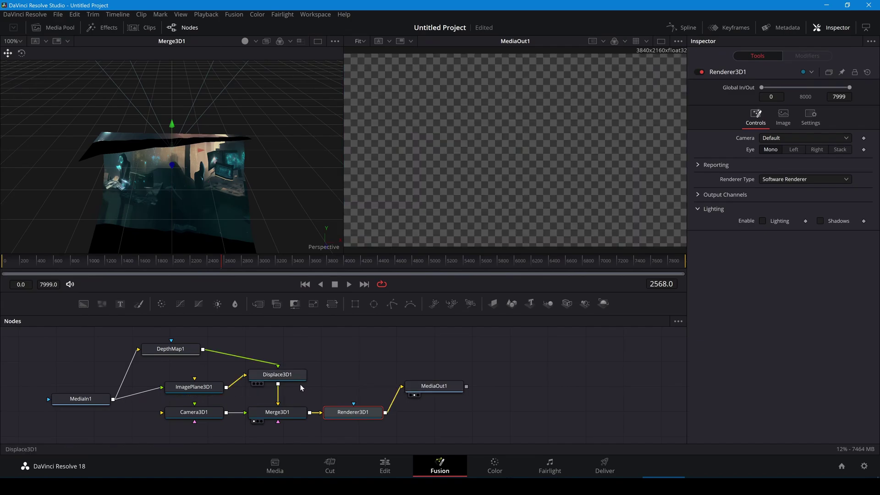
Step: Move ImagePlane3D1 back in depth away from the camera so the displaced picture roughly fills the rendered frame
left_click(205, 410)
left_click(176, 173)
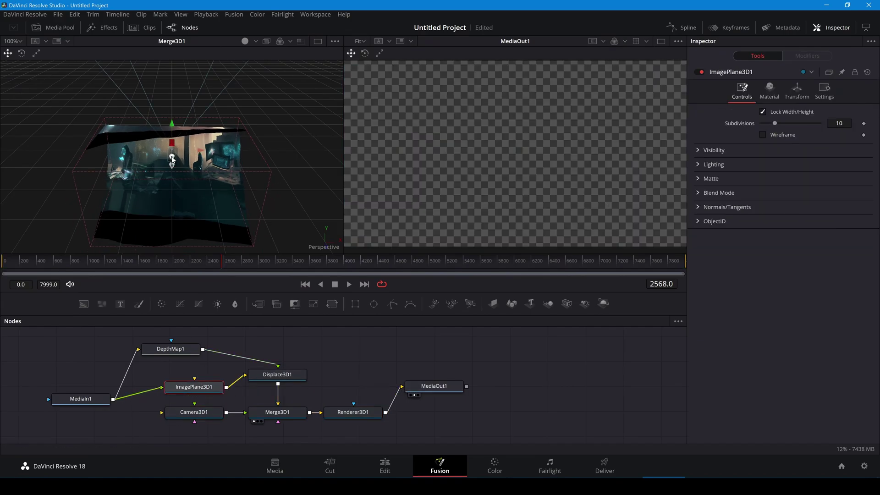
left_click_drag(172, 158, 179, 100)
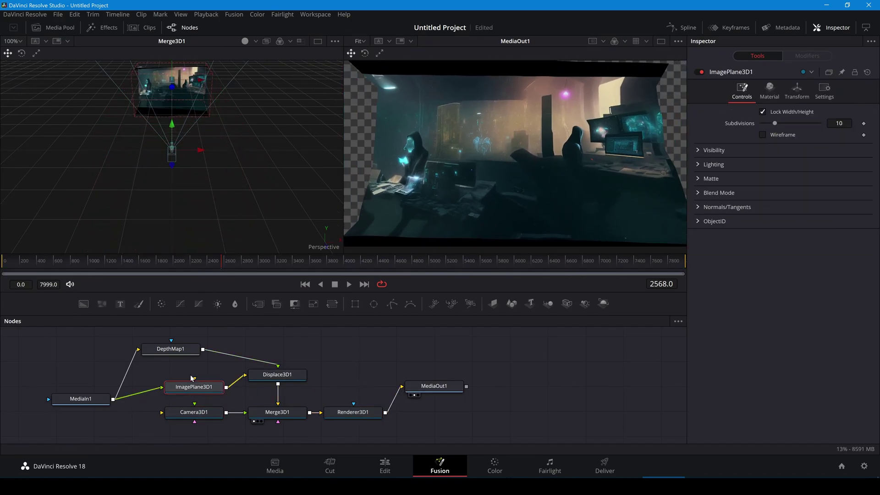
Step: Set the subdivisions of ImagePlane3D1 to 100 and shift the node slightly in the node graph
left_click(839, 123)
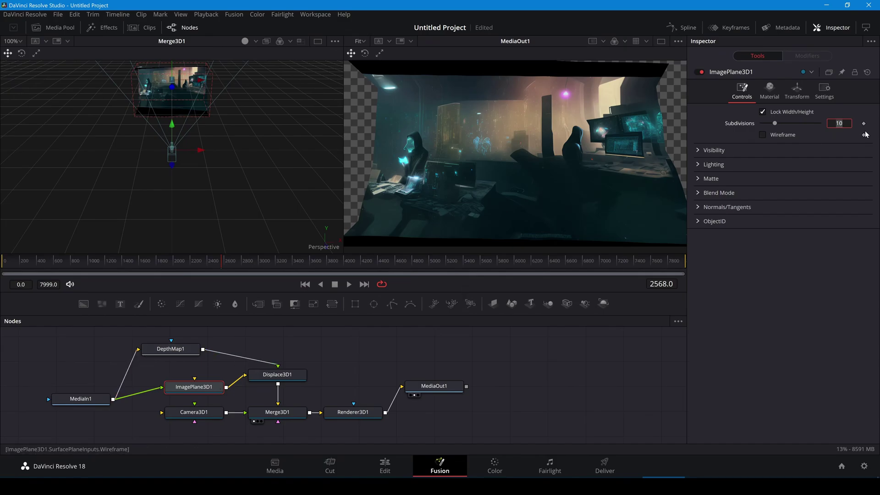
type("0")
key("Return")
left_click_drag(205, 390, 197, 388)
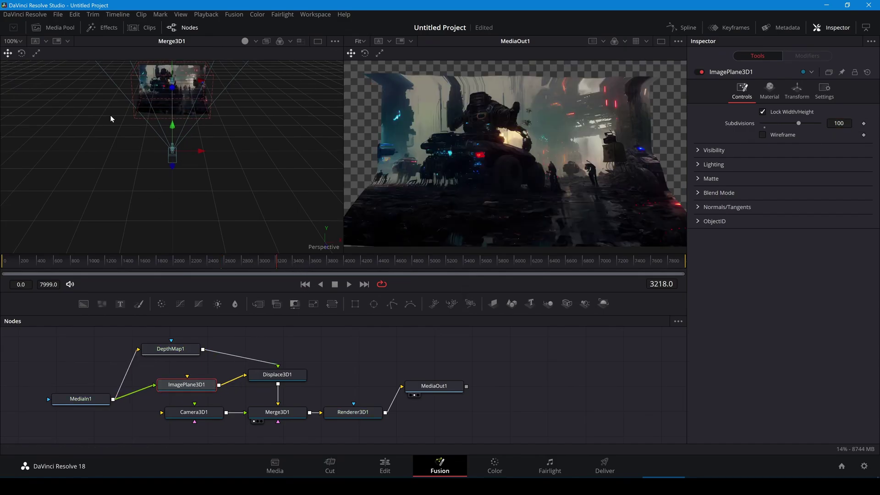
Step: Enable postprocessing on DepthMap1 and set Contract / Expand to 0.78 to refine the displaced picture's edges
left_click_drag(183, 151, 90, 161)
right_click(72, 152)
scroll(98, 173, "up", 3)
scroll(90, 162, "up", 6)
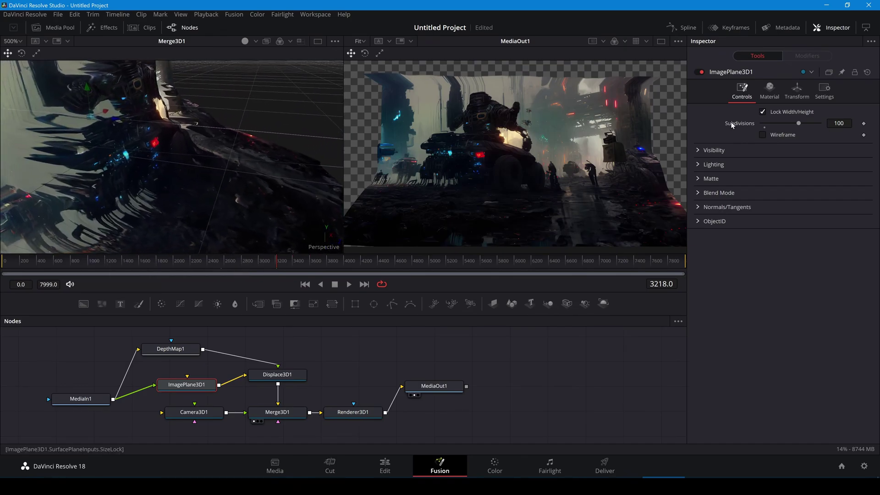
scroll(124, 143, "down", 15)
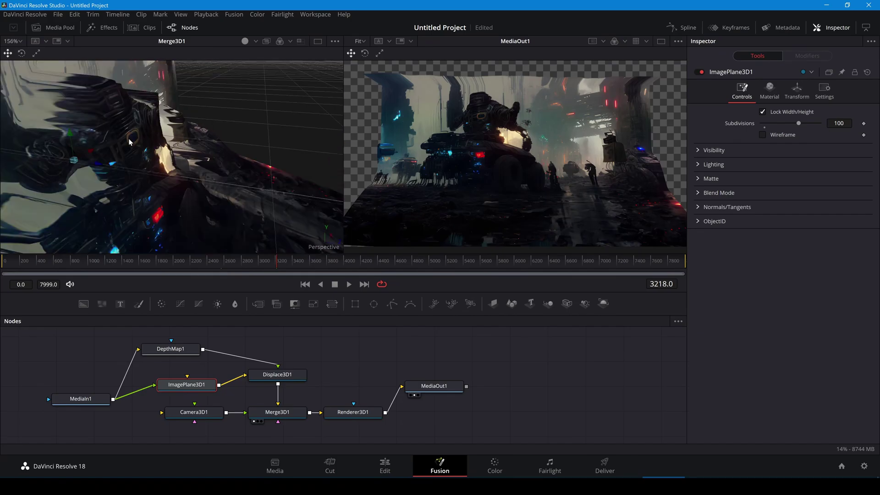
left_click(170, 349)
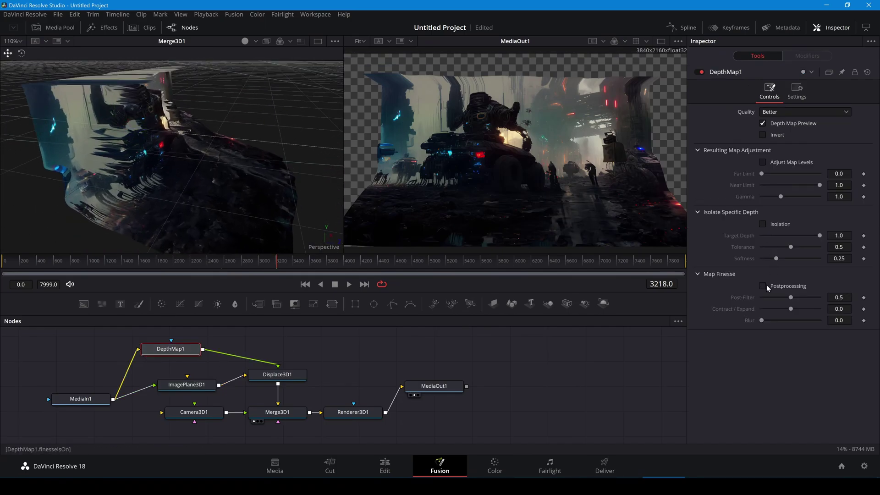
left_click_drag(790, 312, 814, 312)
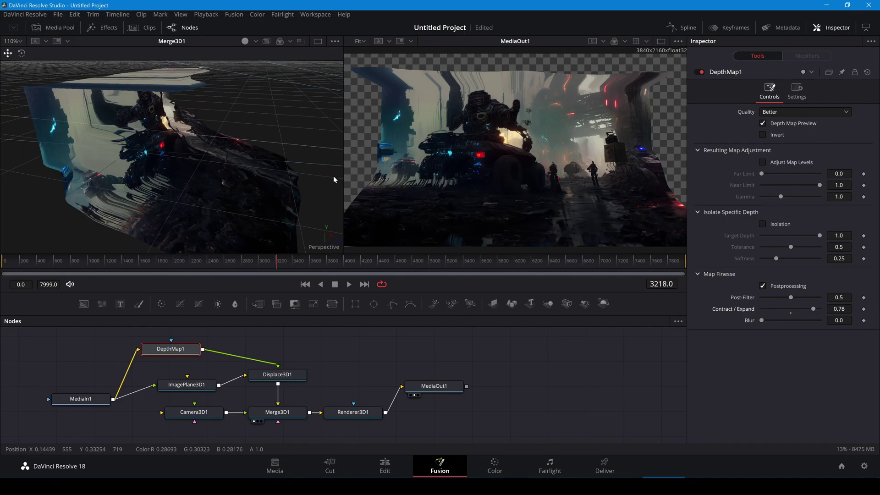
Step: Move ImagePlane3D1 to a translation of Y 0.030824 and Z -2.0683 so the picture fills more of the rendered frame
left_click(277, 374)
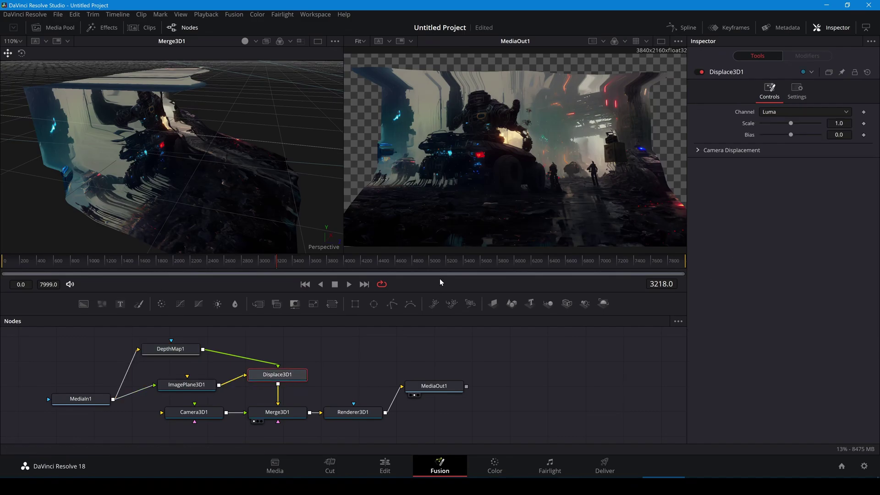
left_click_drag(327, 386, 288, 380)
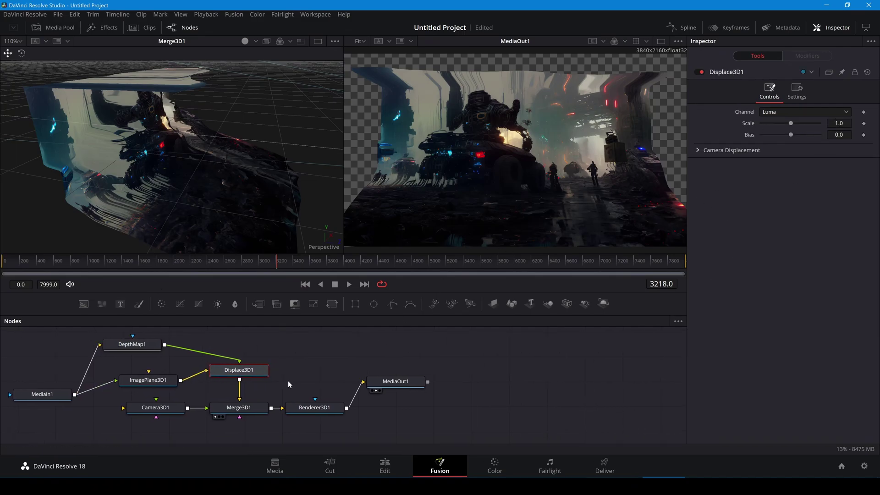
left_click(221, 199)
left_click_drag(239, 198, 229, 212)
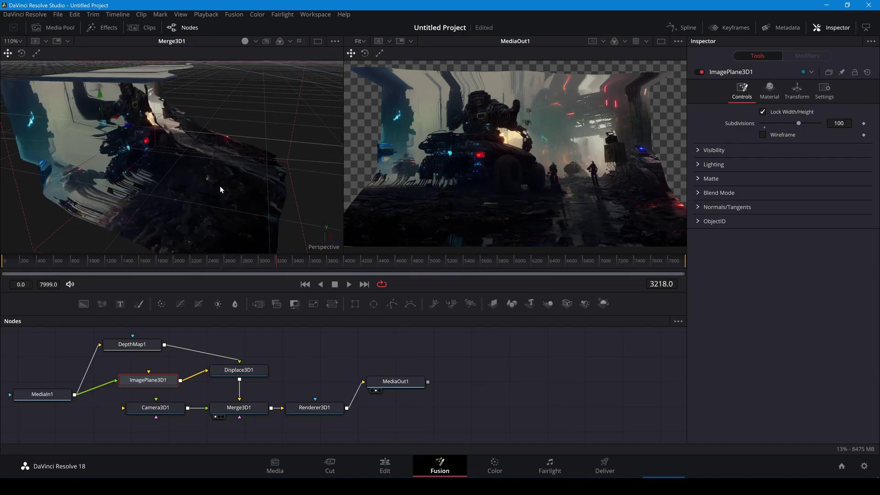
left_click_drag(124, 123, 152, 129)
left_click_drag(126, 98, 127, 93)
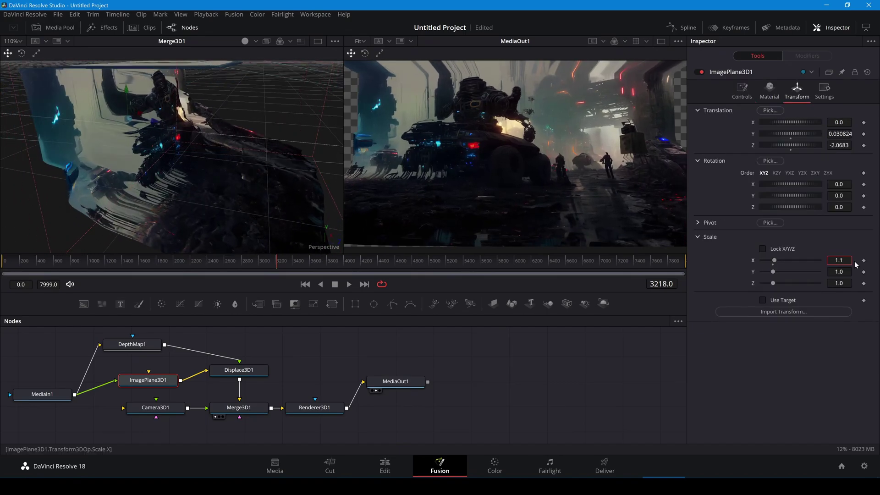
Step: Set the X scale of ImagePlane3D1 to 1.125 to widen the picture horizontally
type("24")
key("BackSpace")
type("5")
key("Tab")
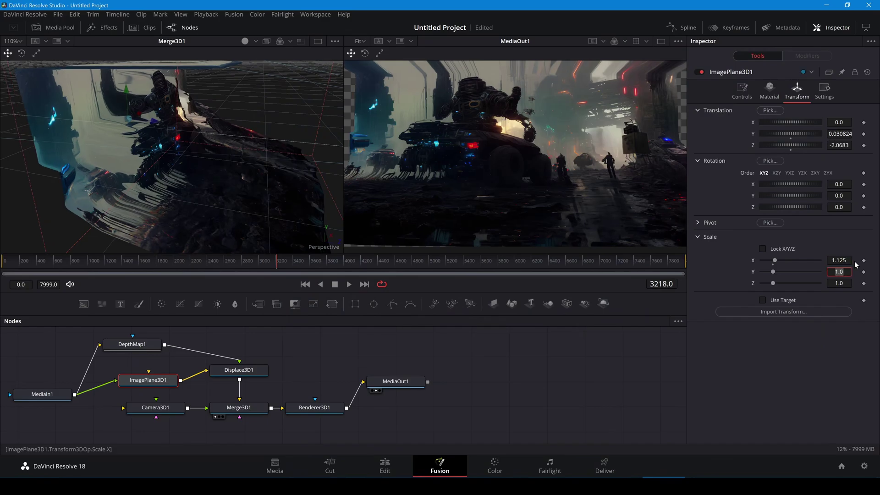
Step: Add a Deflicker node between DepthMap1 and Displace3D1
left_click_drag(133, 344, 129, 345)
key("shift+space")
type("re")
key("BackSpace")
key("BackSpace")
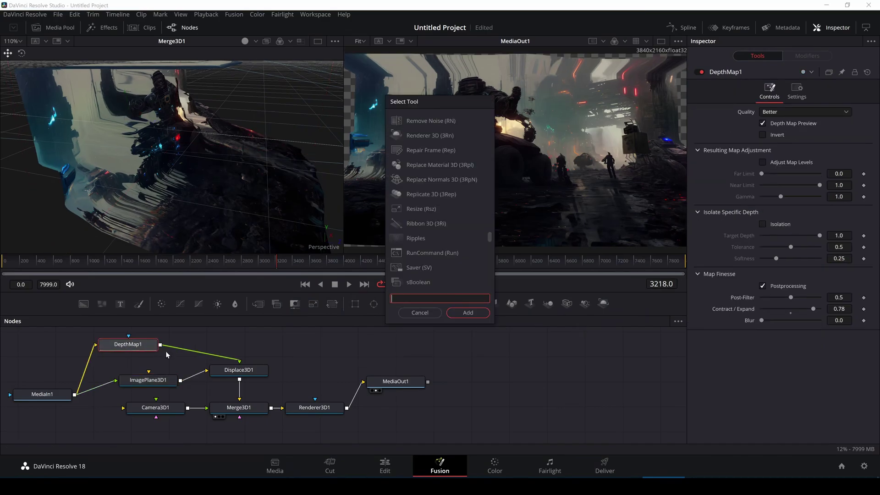
type("defli")
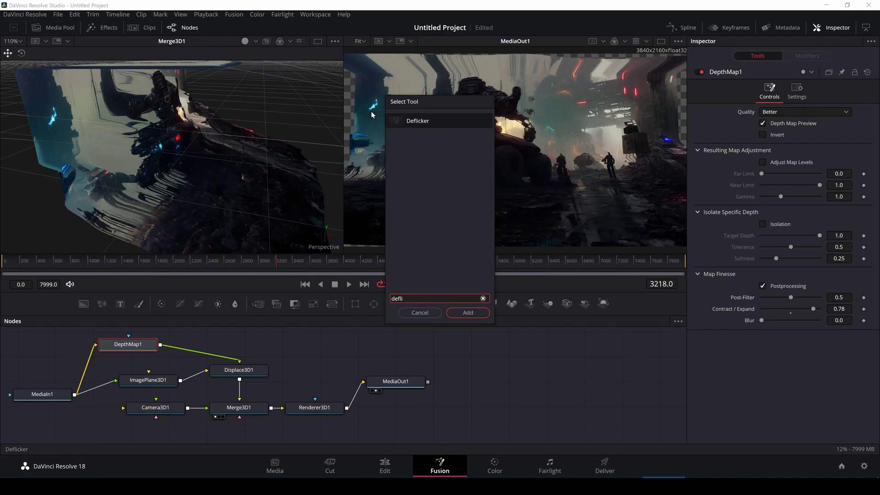
left_click(468, 312)
Step: Switch Deflicker1 to Advanced Controls, set its motion estimation type to Better and choose its motion range
left_click(782, 115)
left_click(786, 145)
left_click(780, 152)
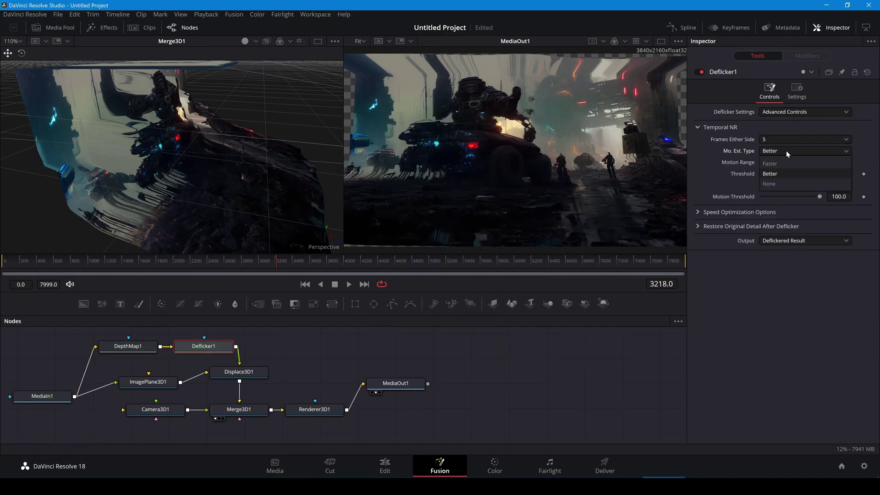
left_click(786, 150)
left_click(787, 162)
left_click(786, 176)
left_click(790, 163)
left_click(811, 185)
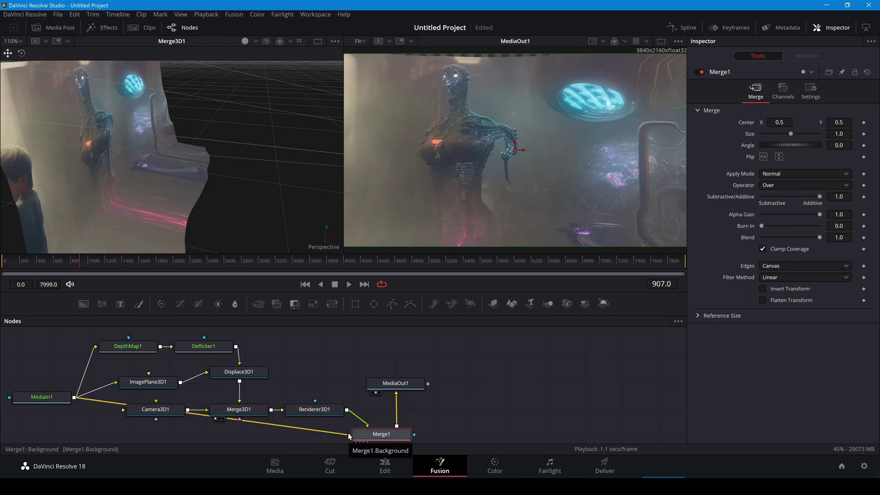
Step: Show MediaOut1 in the Merge3D1 viewer, then add a Resize node after MediaIn1 and adjust it slightly
left_click(397, 384)
key("1")
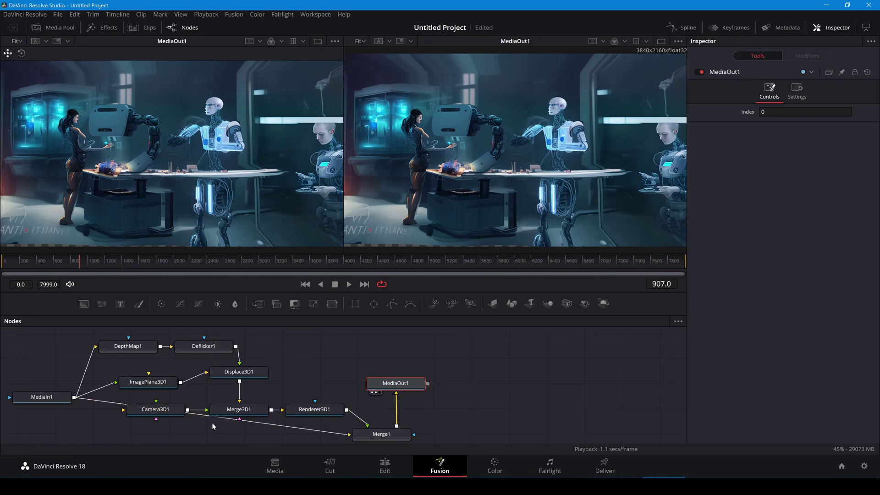
left_click_drag(46, 397, 35, 420)
left_click_drag(198, 421, 197, 403)
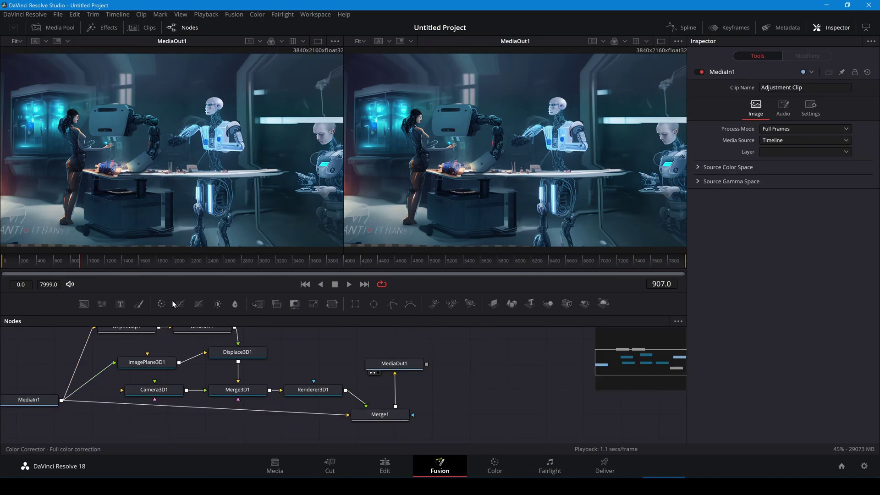
left_click(314, 304)
left_click_drag(792, 159, 794, 158)
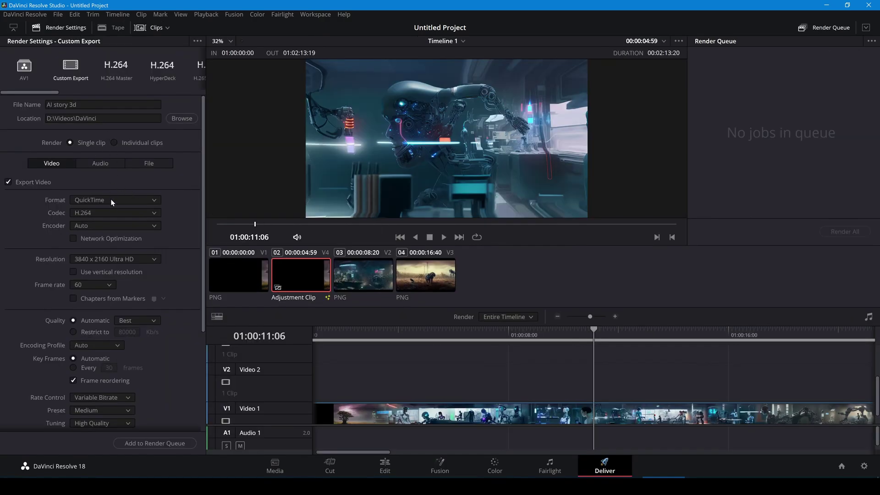
Step: Set the export format to MP4 with the AV1 codec, add the job to the render queue and start rendering
left_click(112, 202)
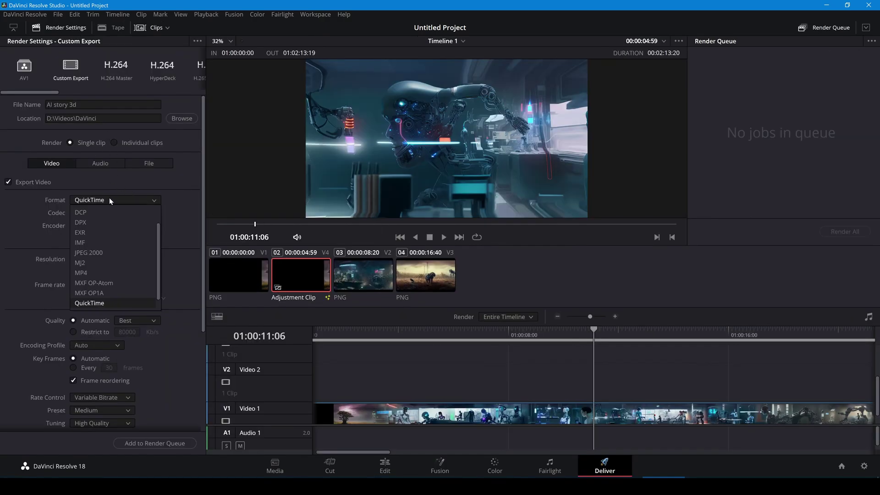
left_click(110, 273)
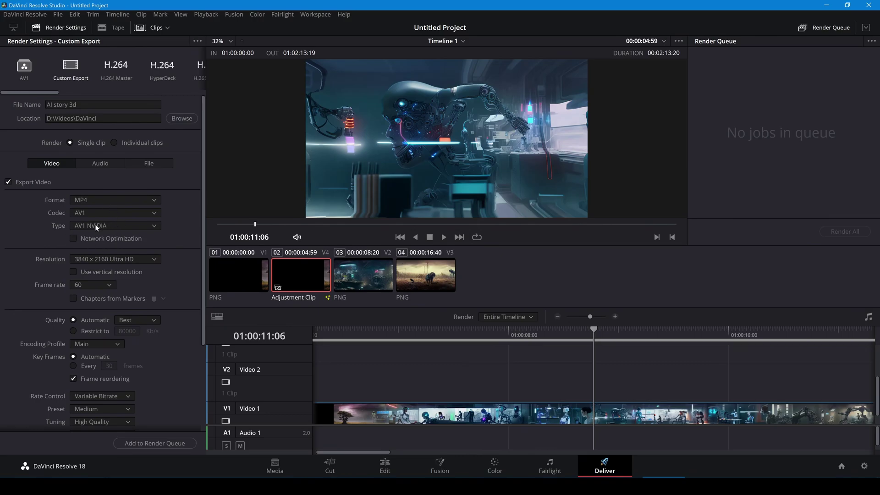
left_click(156, 443)
left_click(830, 231)
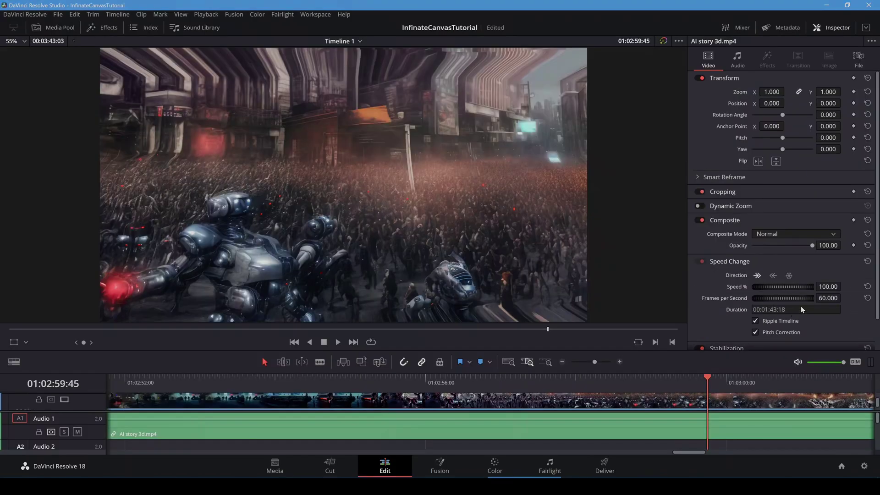
Step: Slow the AI story 3d.mp4 clip to 50% speed and retime it using Optical Flow with Speed Warp motion estimation
type("50")
key("Return")
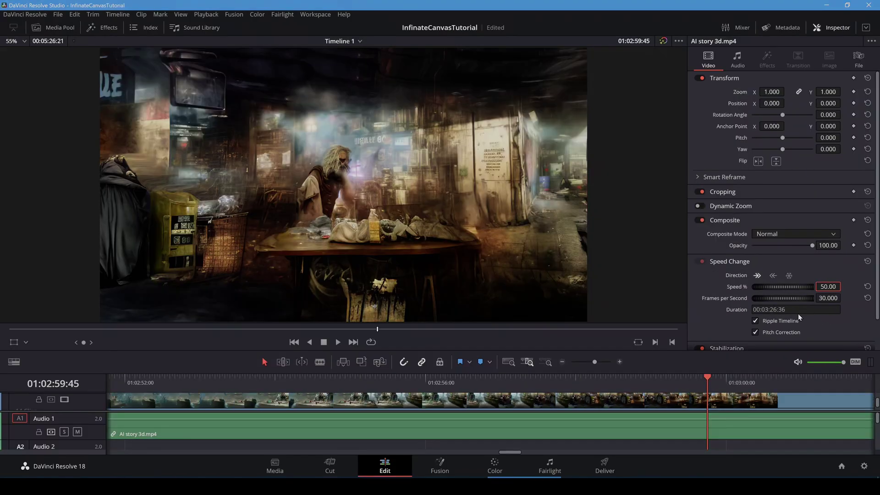
scroll(779, 303, "down", 1)
left_click(715, 343)
scroll(743, 321, "down", 1)
left_click(772, 296)
left_click(778, 337)
left_click(779, 307)
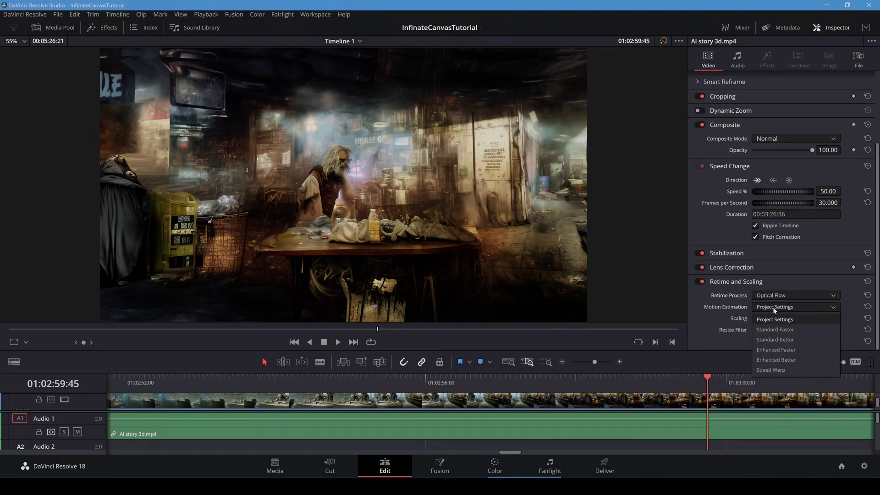
left_click(776, 365)
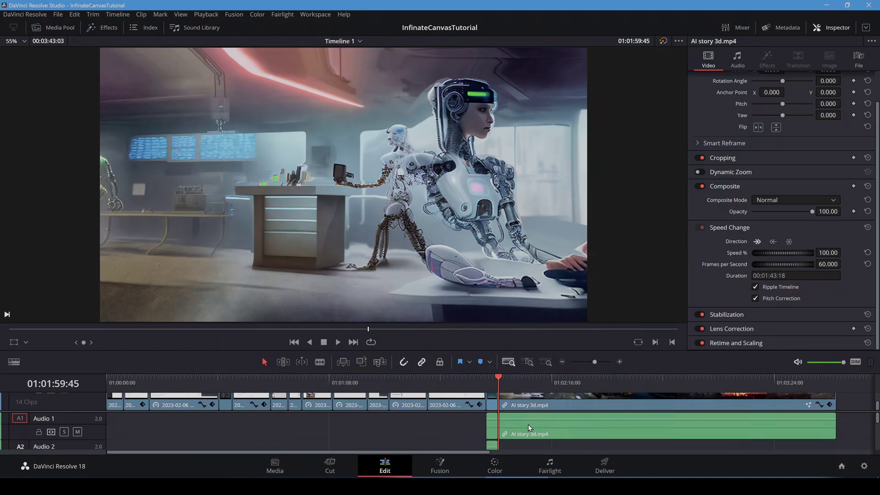
Step: Go to the Fairlight page and patch the microphone into the input of the VO track
left_click(549, 464)
left_click(833, 257)
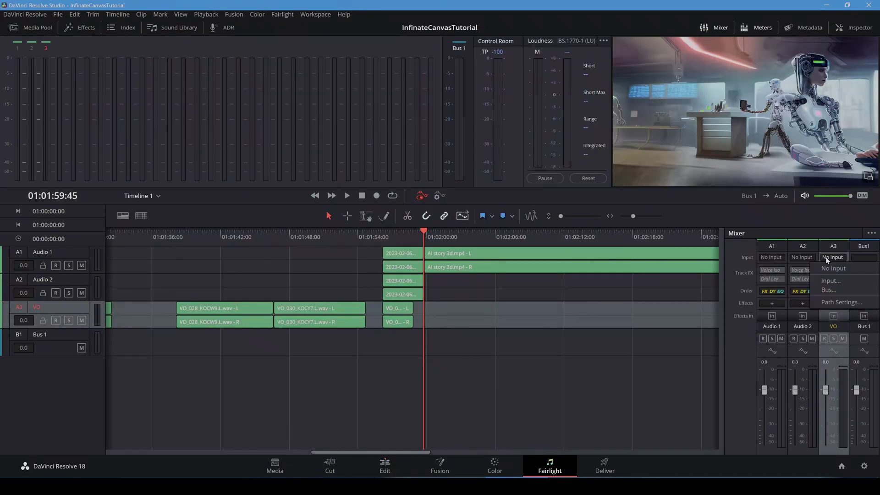
left_click(833, 281)
left_click(234, 102)
left_click(270, 101)
left_click(656, 418)
left_click(200, 52)
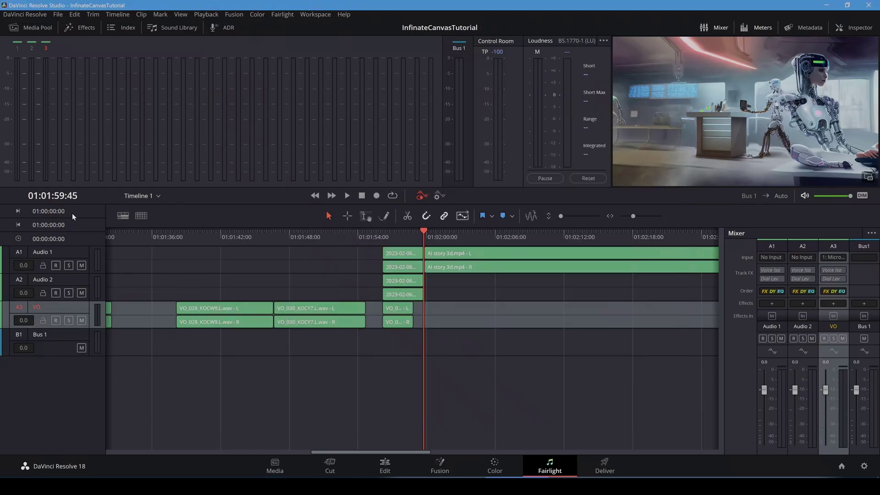
Step: Arm the VO track, start recording the narration and switch to another window
left_click(55, 320)
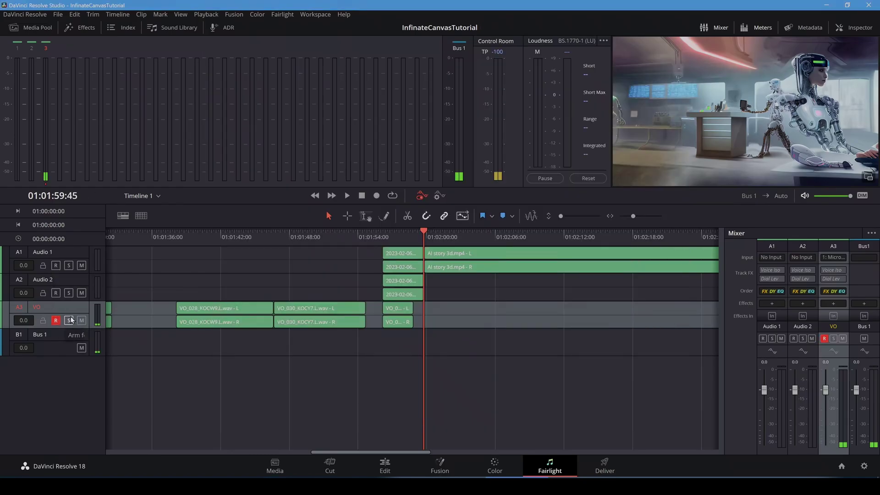
left_click(377, 195)
key("alt+Tab")
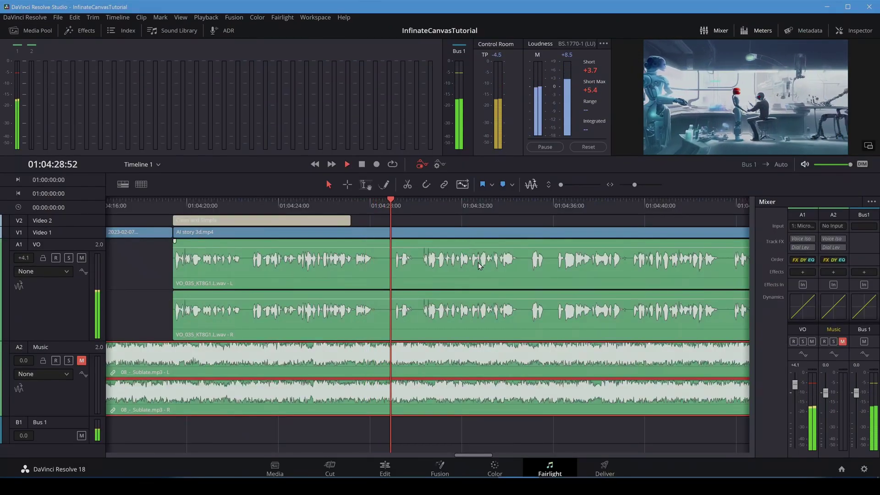
Step: Unmute the Music track and lower its level to -9.3, then enable the sidechain send in the VO track's dynamics
left_click(842, 342)
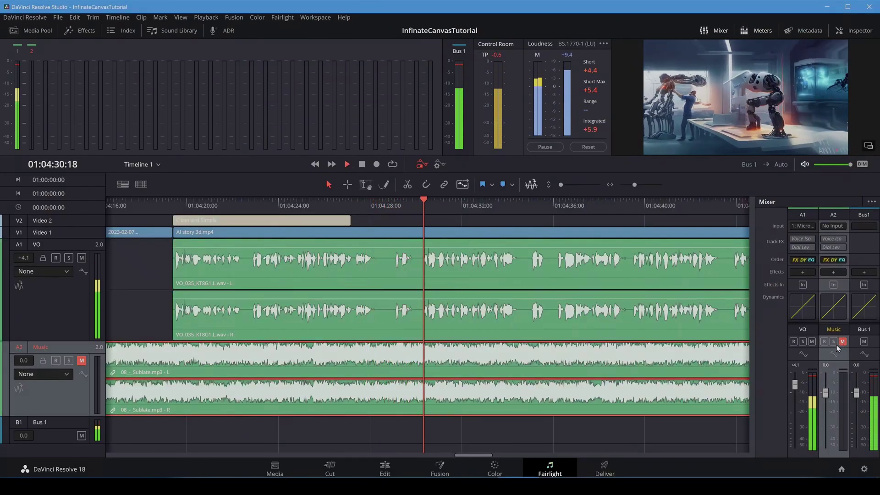
left_click_drag(826, 393, 827, 412)
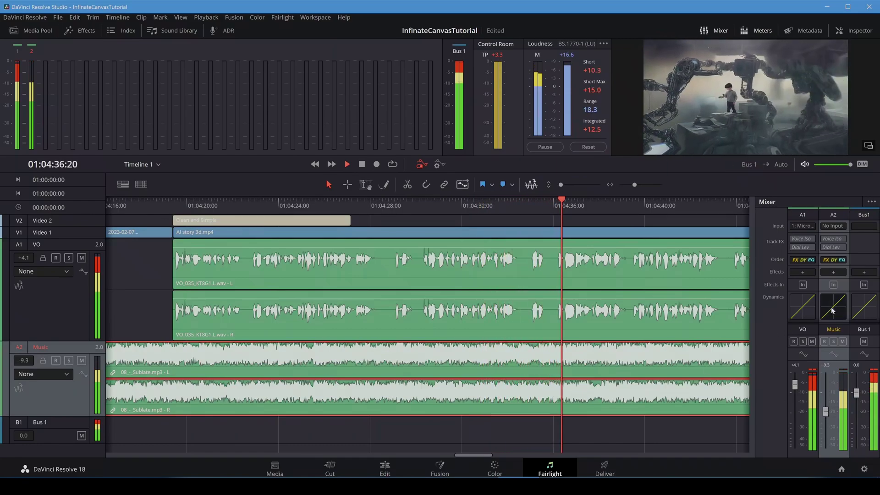
double_click(803, 306)
left_click(289, 63)
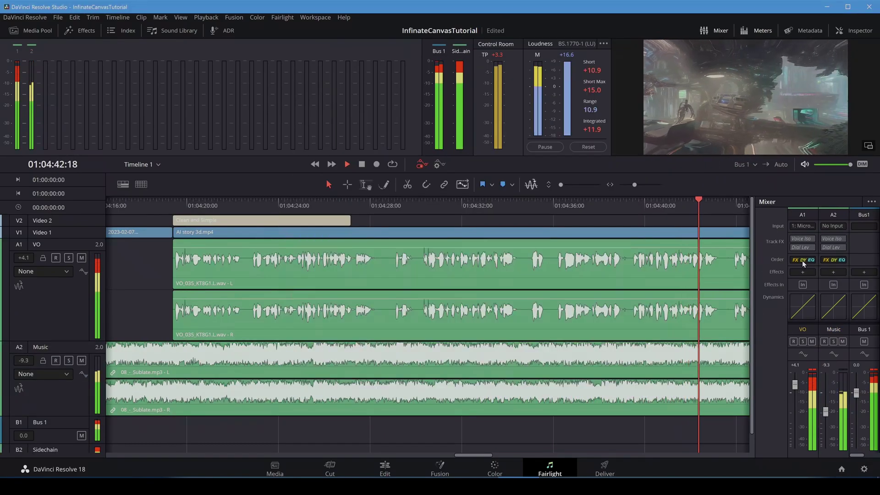
Step: Add a Dialogue Processor effect to the VO track and raise the track's level to +6.5
left_click(803, 272)
mouse_move(844, 295)
left_click(771, 282)
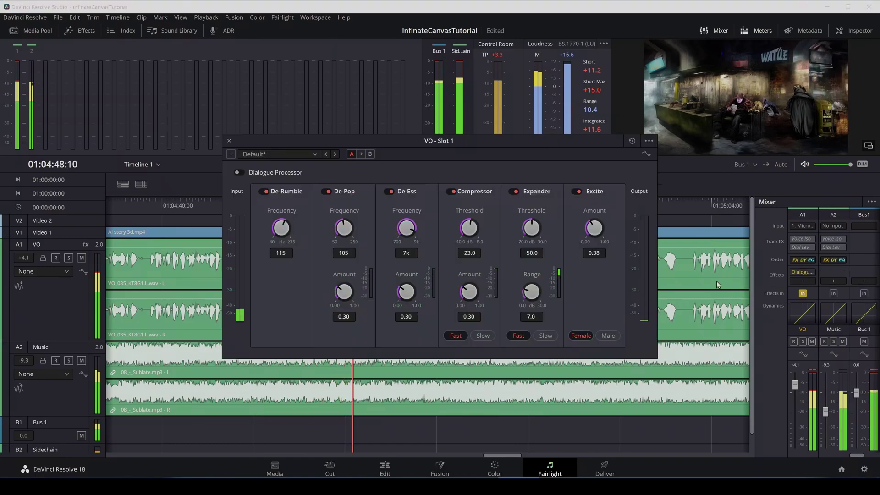
left_click(230, 142)
left_click_drag(795, 385, 794, 381)
Step: Set the Music track's compressor attack to 90, hold to 209 and release to 737, with sidechain Listen on
double_click(832, 314)
left_click_drag(441, 350, 500, 347)
left_click_drag(479, 350, 564, 349)
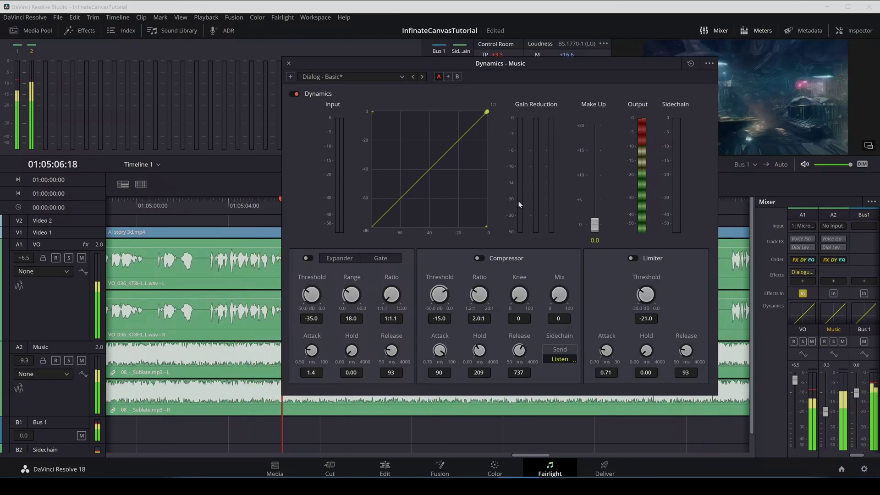
Step: Enable the Music track's compressor with a threshold of -36.2 and a ratio of 2.4:1, and close its dynamics settings
left_click(480, 259)
left_click_drag(440, 295, 376, 312)
left_click_drag(479, 295, 495, 294)
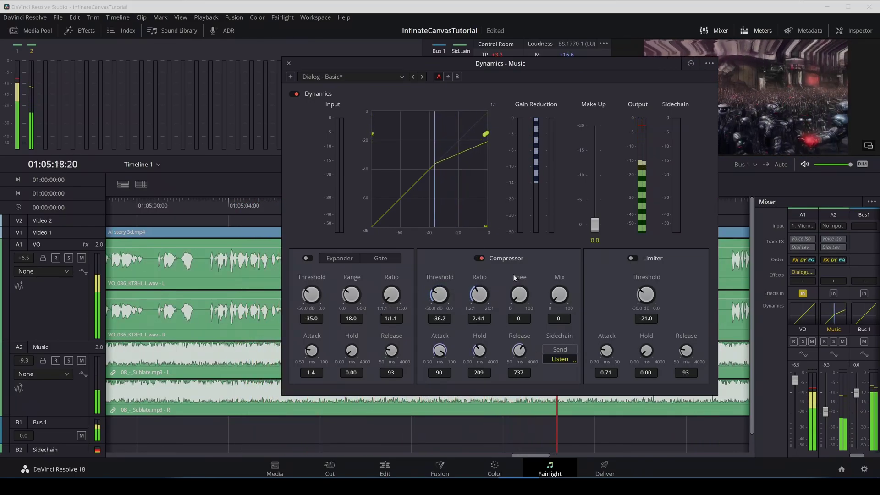
left_click(289, 63)
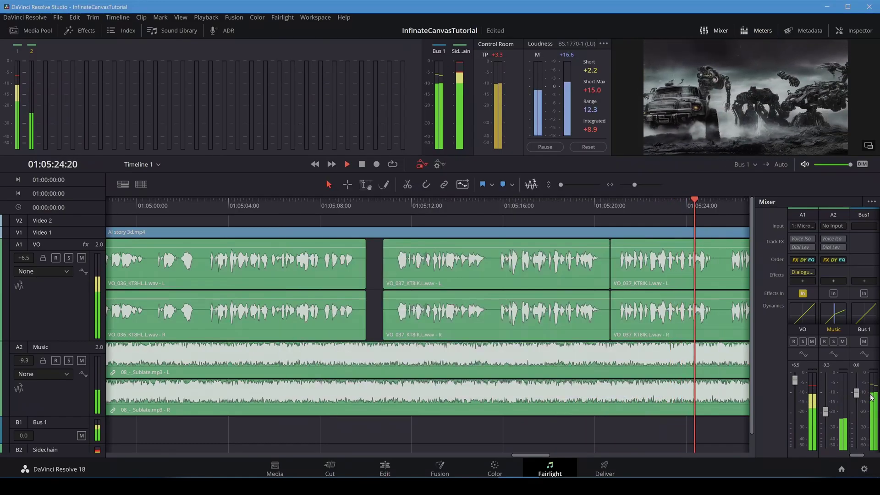
Step: Stop playback, add a stereo audio track directly below the VO track and name it "VO copy"
key("space")
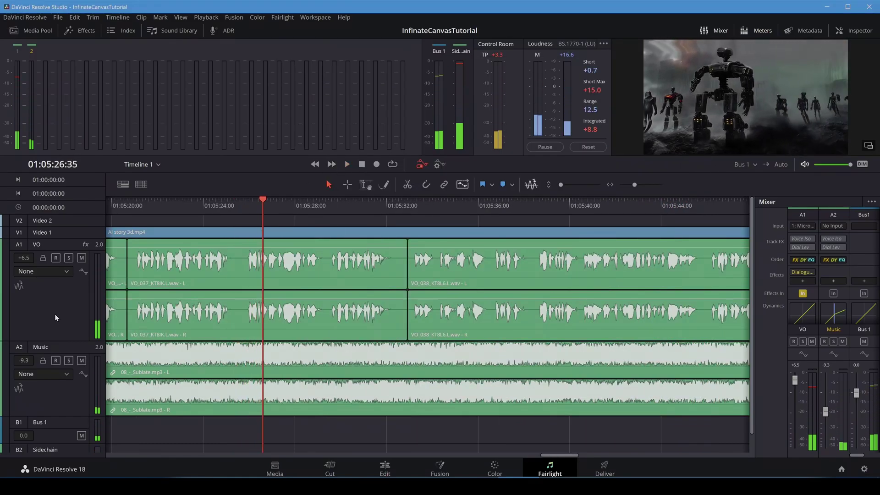
right_click(57, 308)
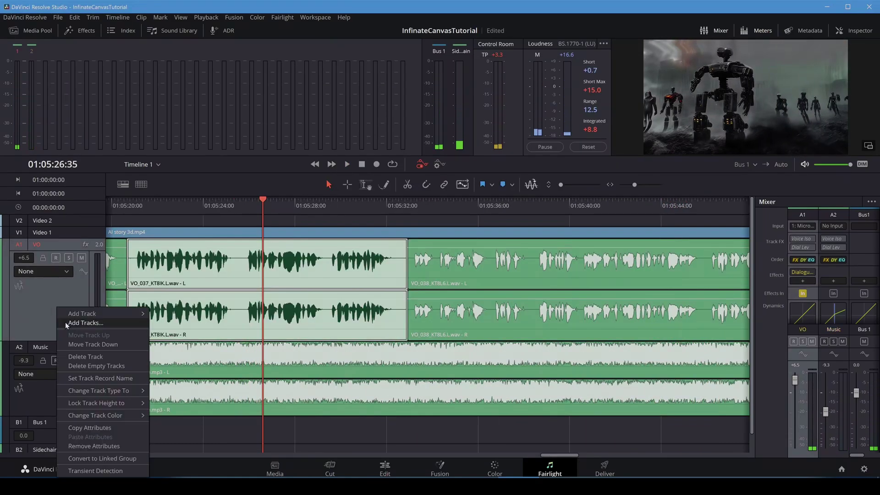
mouse_move(92, 313)
left_click(174, 324)
double_click(59, 349)
type("VO copy")
key("Return")
Step: Mute the Music track and bounce the Bus 1 mix to the VO copy track
left_click(82, 388)
left_click(118, 17)
left_click(151, 68)
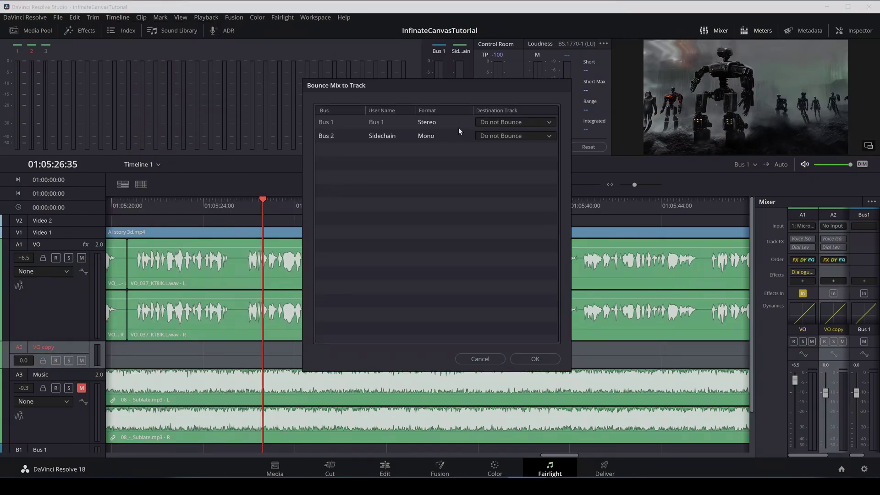
left_click(499, 120)
left_click(496, 153)
left_click(535, 359)
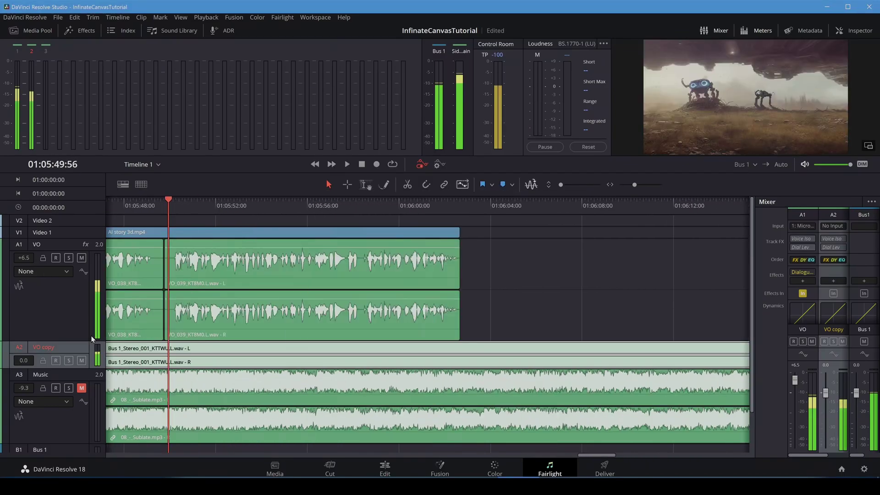
Step: Enlarge the VO copy track from the timeline start, raise its bounced clip's level and link that clip with the first VO clip
left_click_drag(585, 455, 424, 454)
left_click_drag(337, 452, 107, 453)
left_click_drag(79, 368, 79, 406)
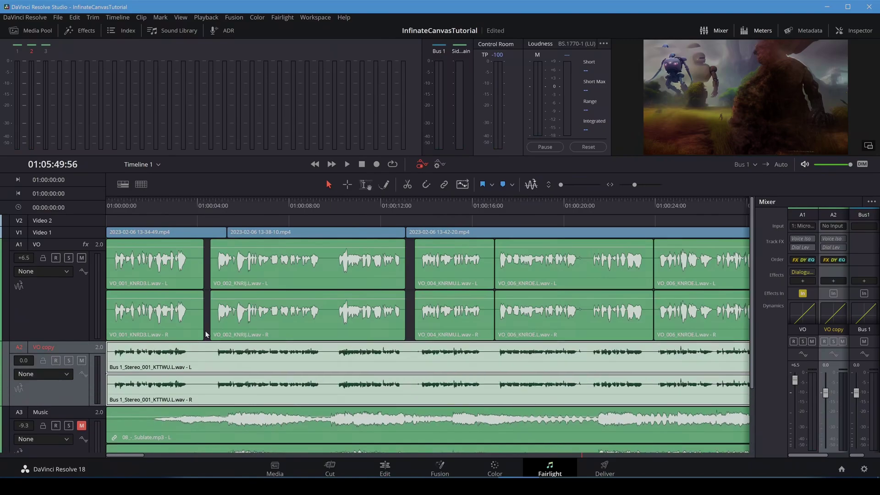
left_click_drag(202, 329, 190, 362)
right_click(189, 338)
left_click(224, 329)
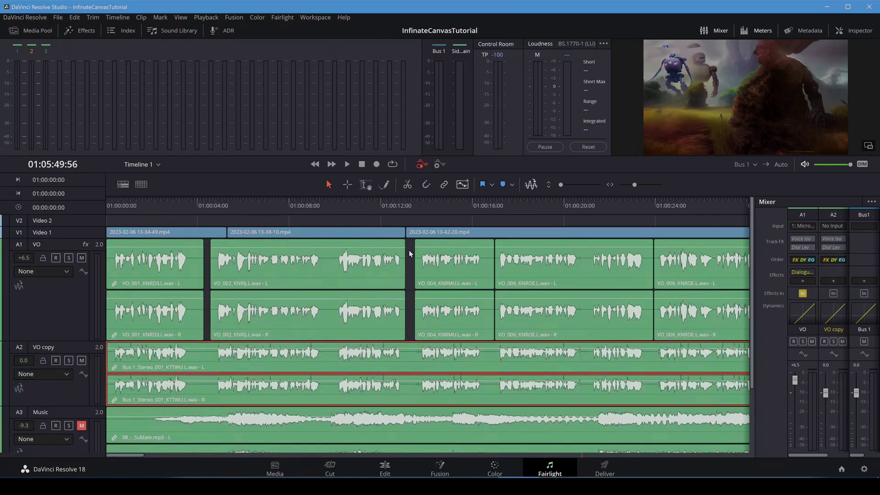
Step: Shift the bounced clip on the VO copy track 22 frames earlier and play it back with the Music track unmuted
left_click_drag(134, 362, 93, 365)
left_click(82, 425)
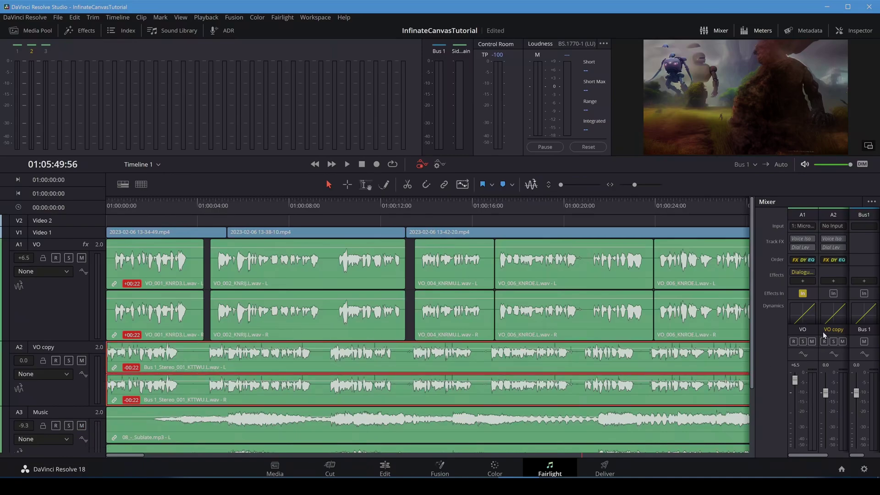
key("space")
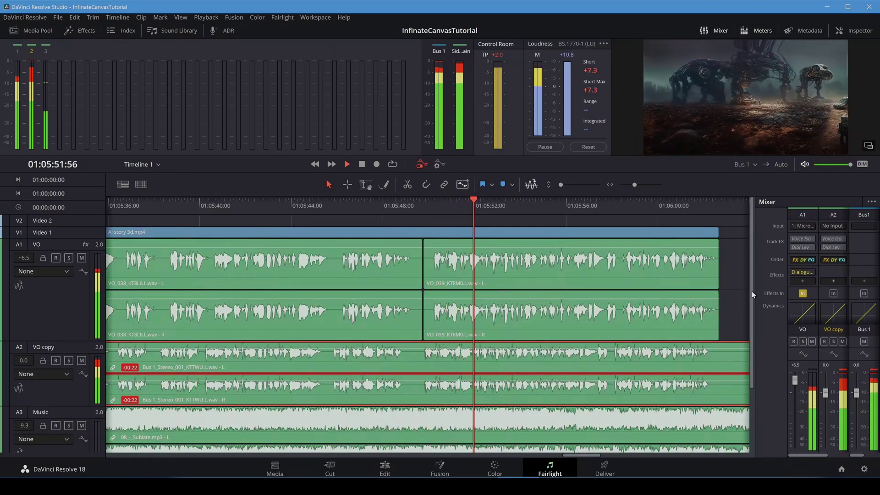
Step: Remove the Sidechain output from the VO track, route VO copy to Sidechain instead of Bus 1, and replay an earlier section
scroll(776, 287, "down", 5)
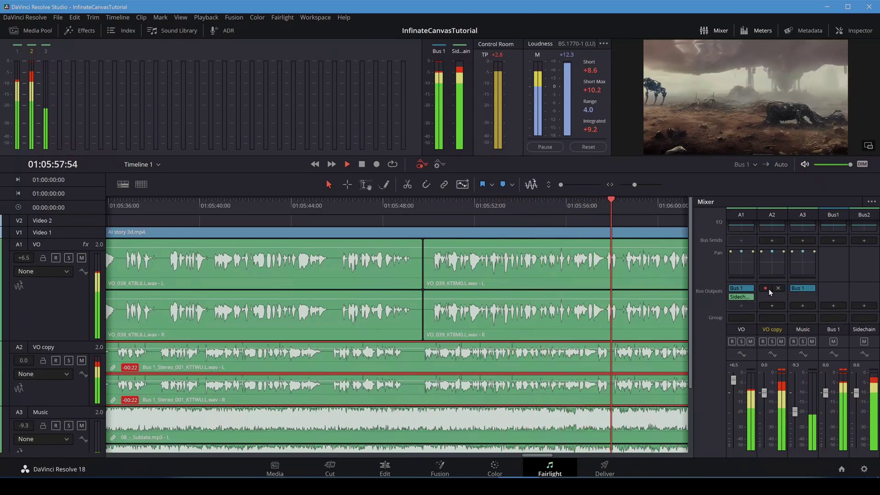
left_click(747, 298)
left_click(773, 313)
left_click(807, 325)
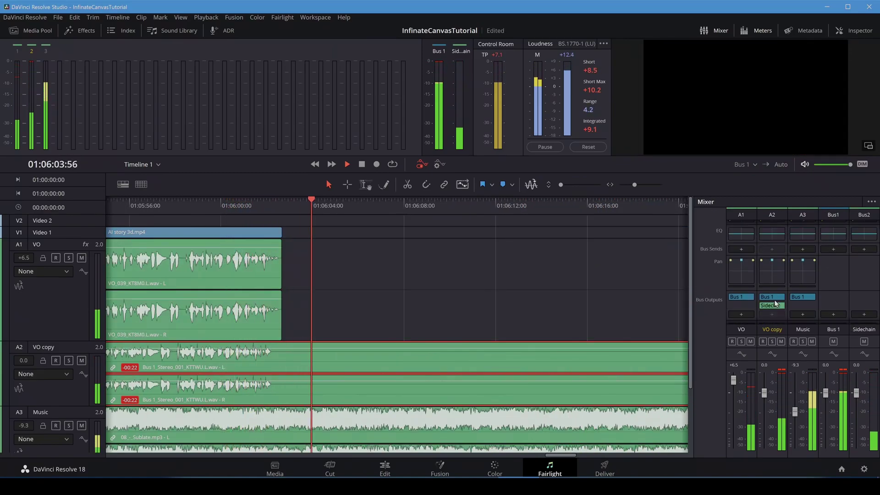
left_click(778, 297)
left_click_drag(151, 205, 104, 221)
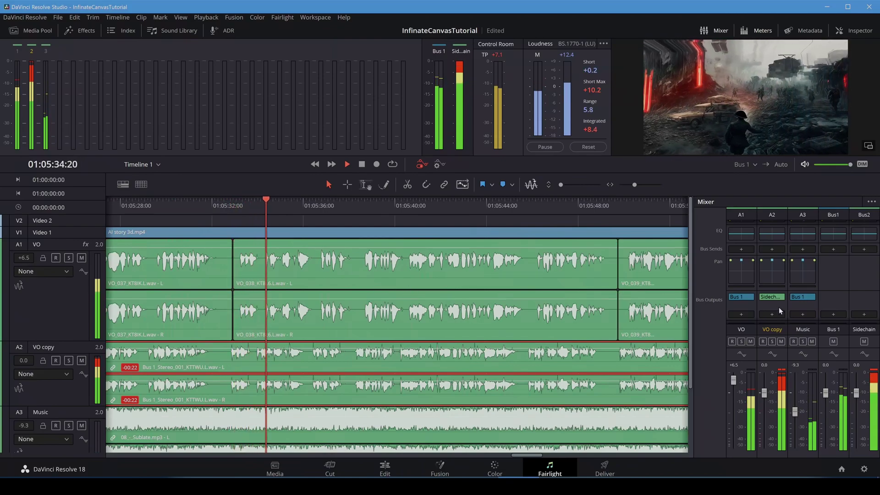